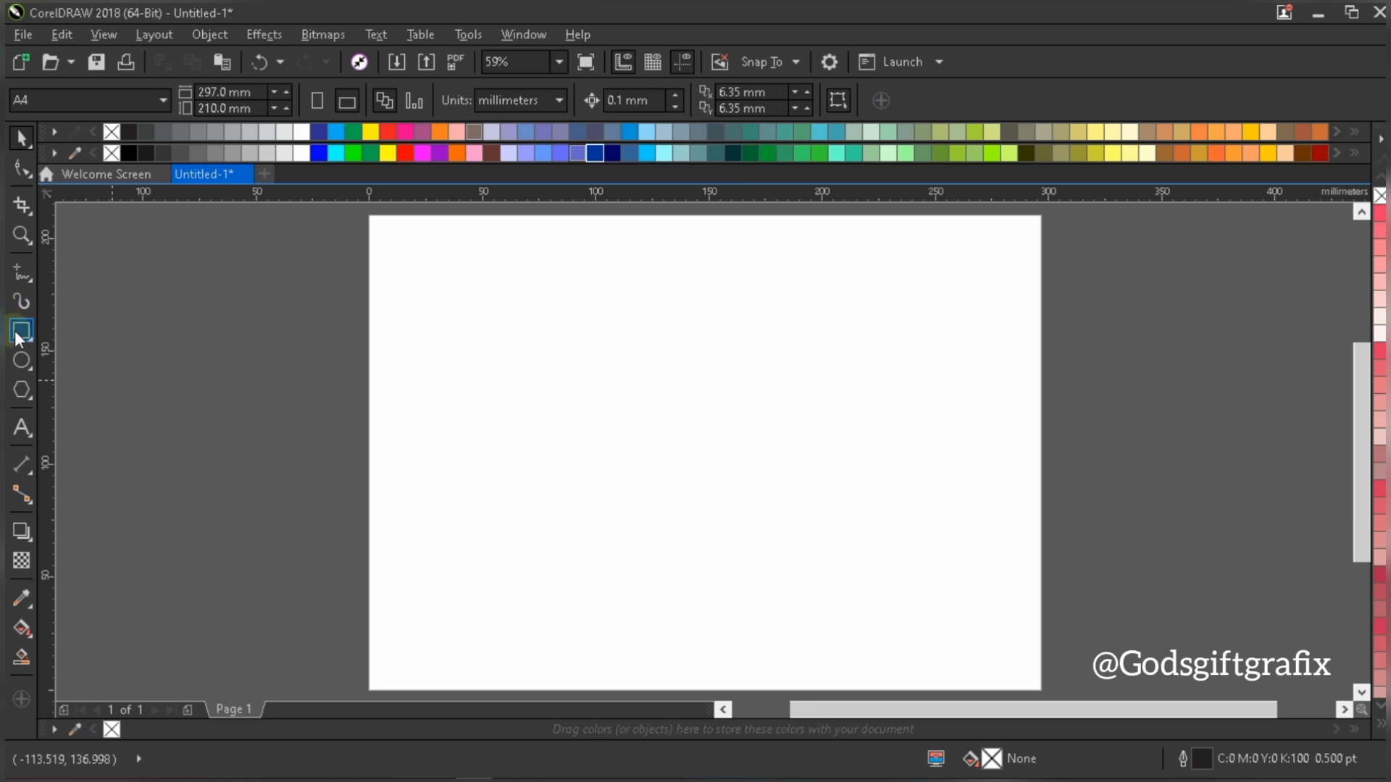
# Draw a portrait rectangle about 57 by 85 mm and centre it on the page
pyautogui.click(22, 331)
pyautogui.moveTo(631, 367); pyautogui.dragTo(760, 559)
pyautogui.press('space')
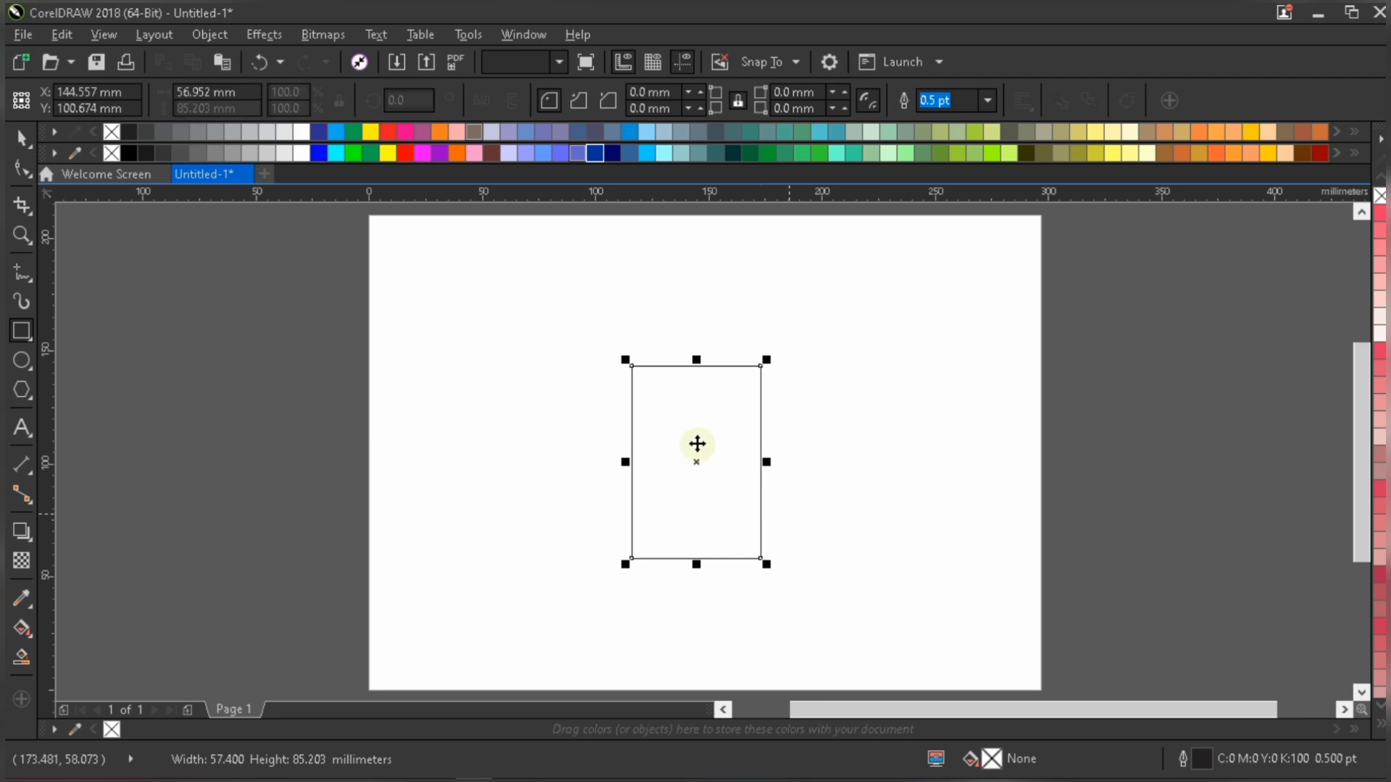
pyautogui.scroll(2, 742, 452)
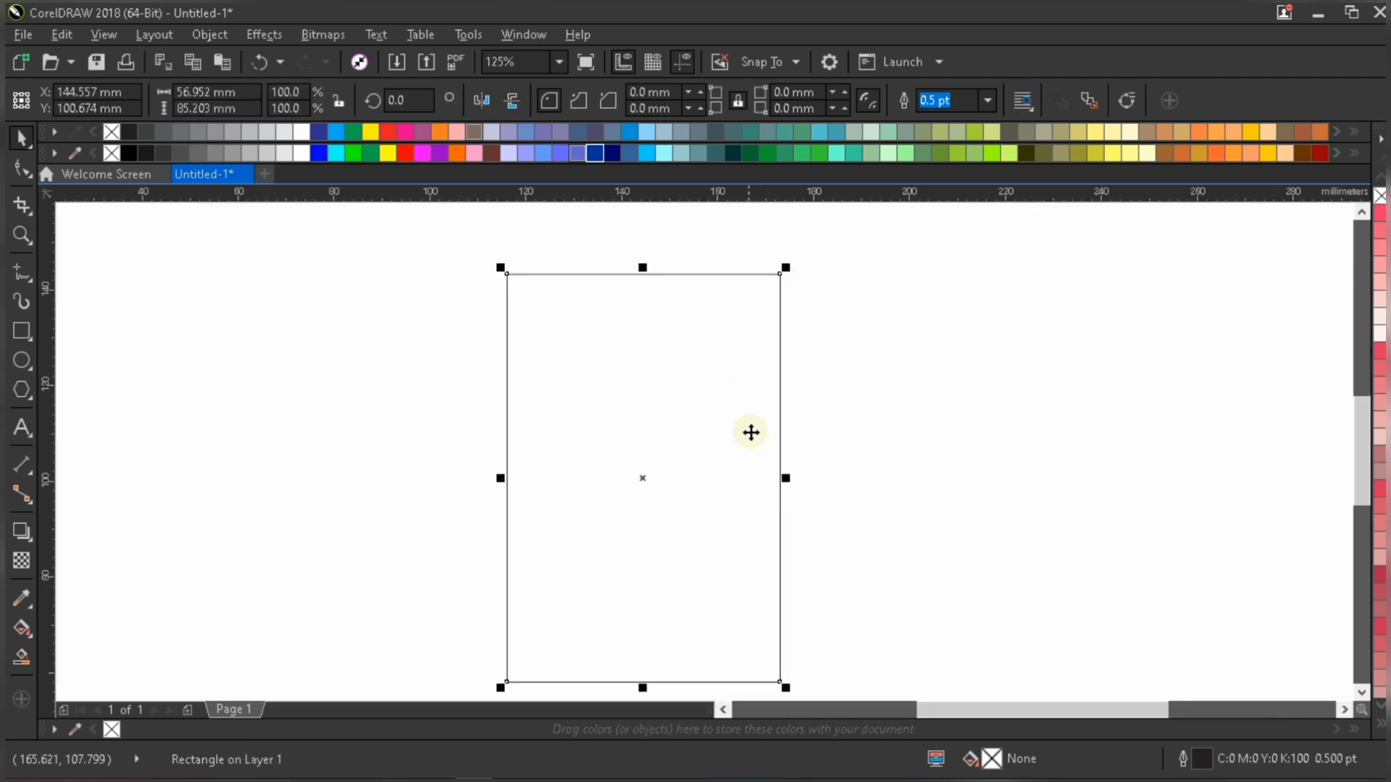
pyautogui.moveTo(702, 381); pyautogui.dragTo(718, 363)
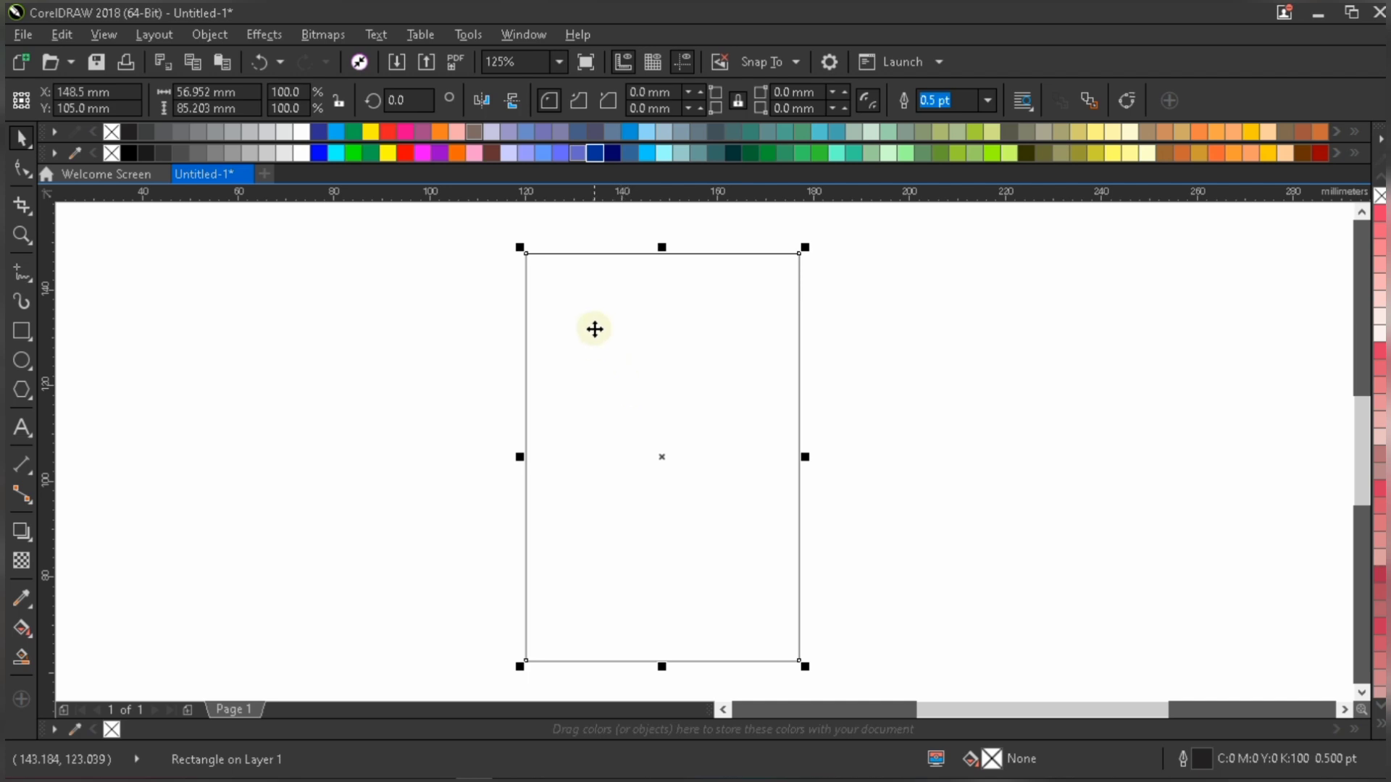
# Round all four corners of the rectangle together to a radius of about 11 mm
pyautogui.click(22, 171)
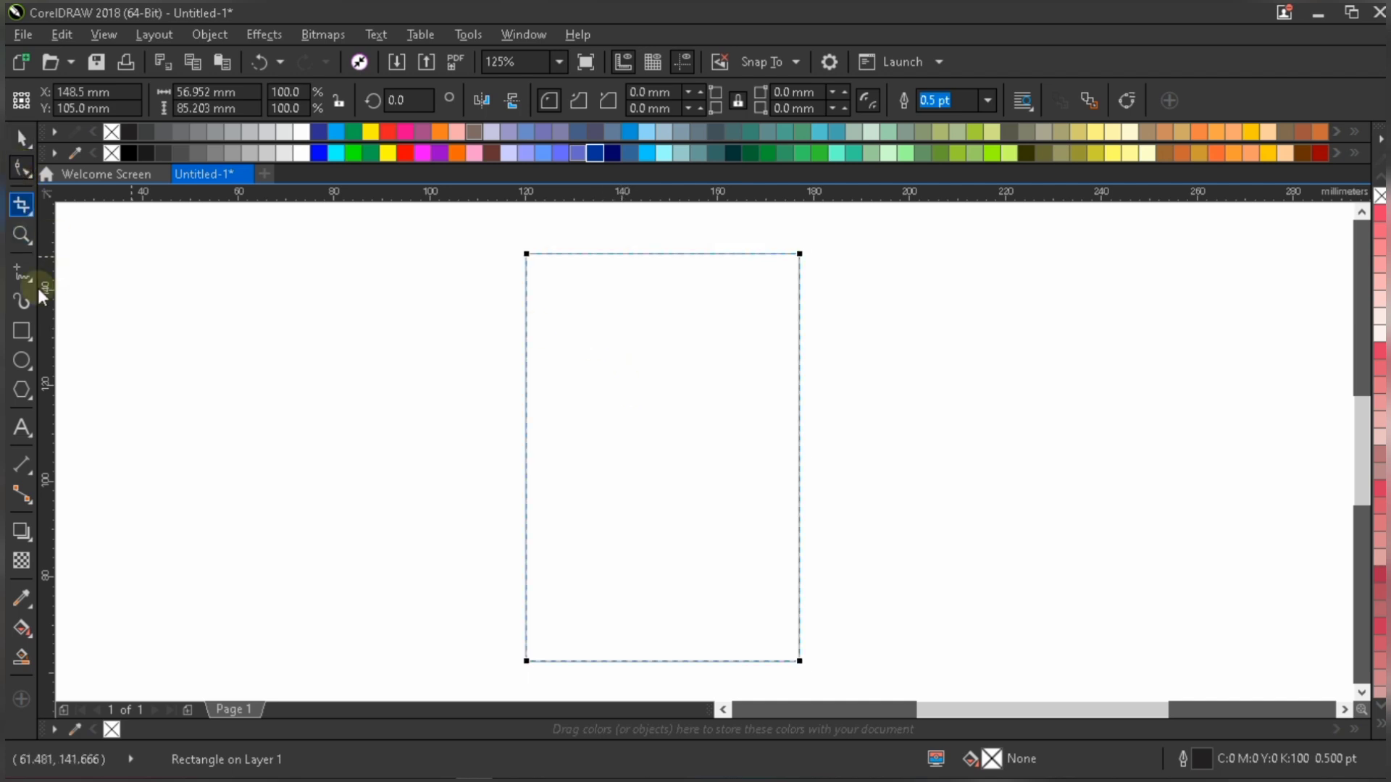
pyautogui.click(527, 254)
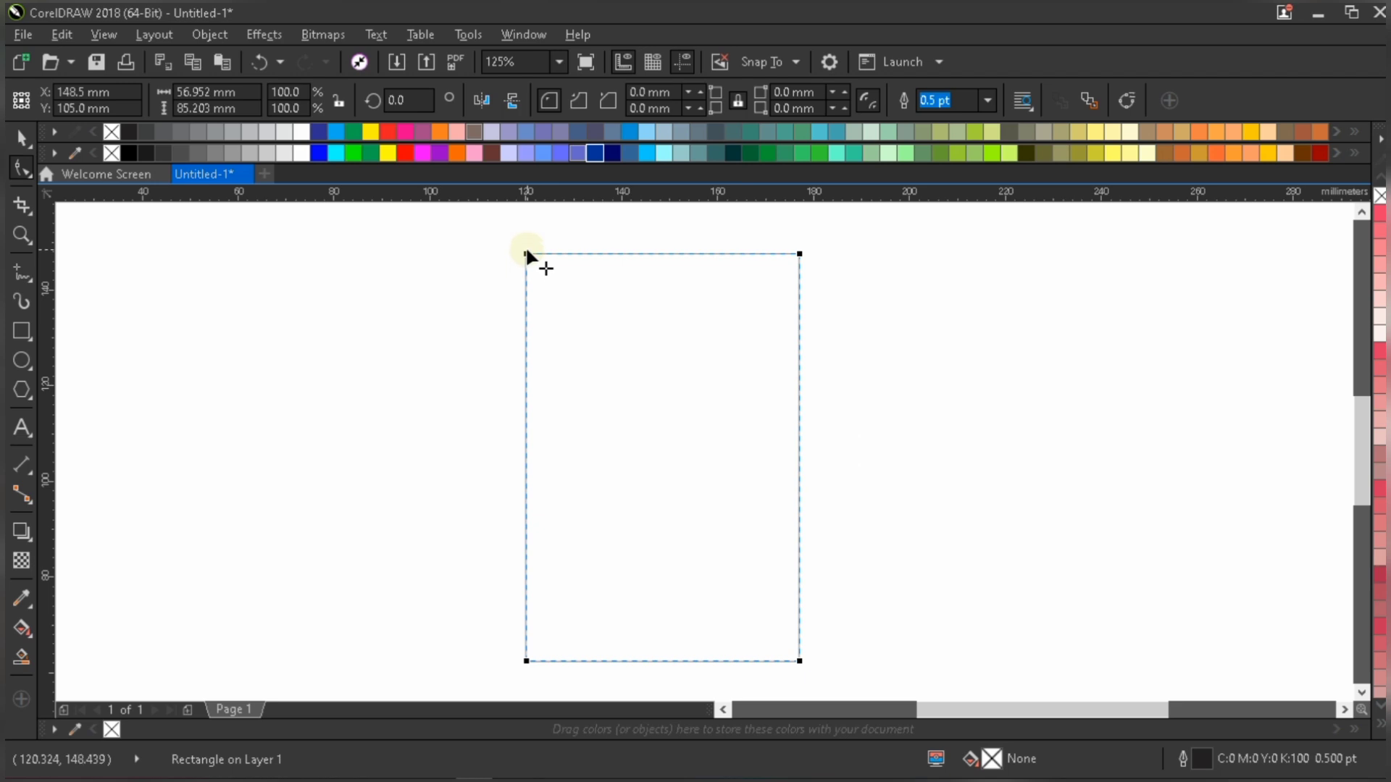
pyautogui.moveTo(527, 254); pyautogui.dragTo(578, 253)
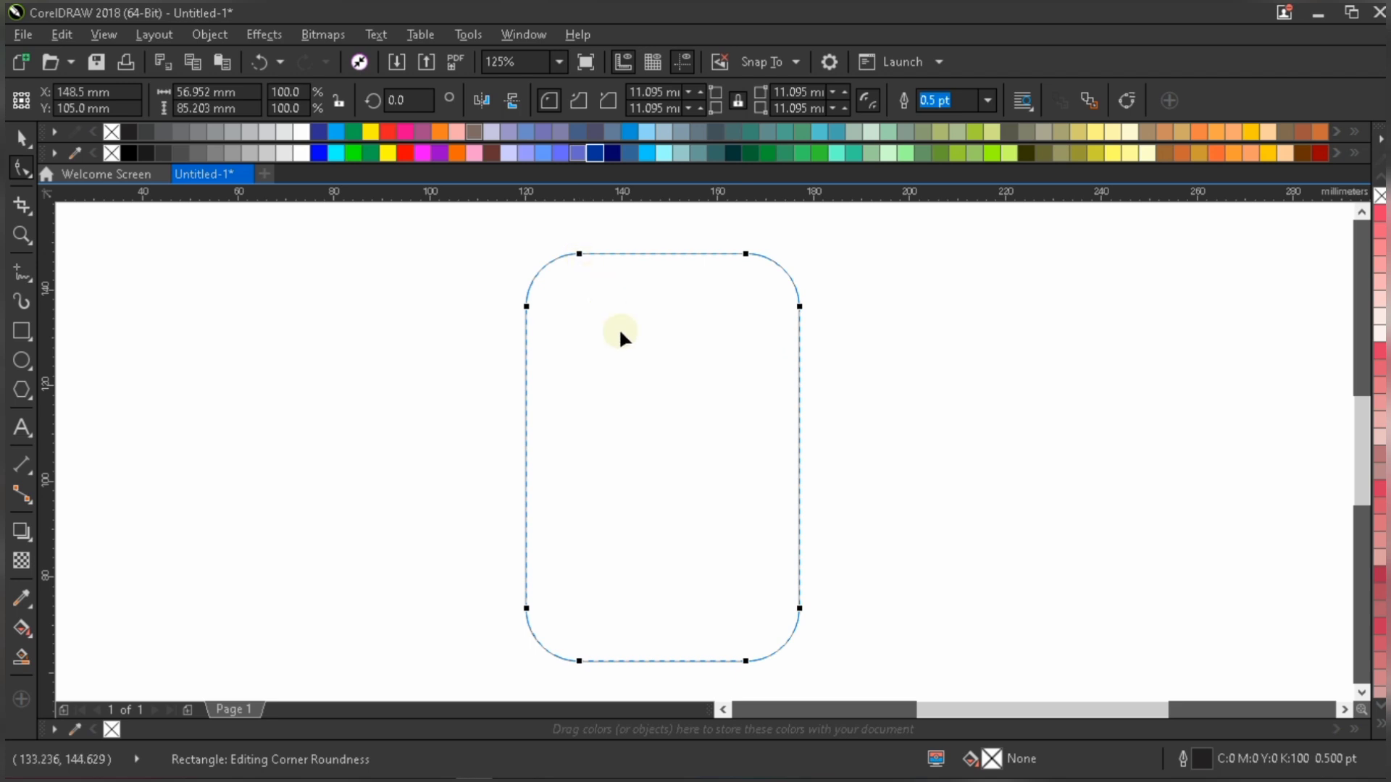
pyautogui.press('space')
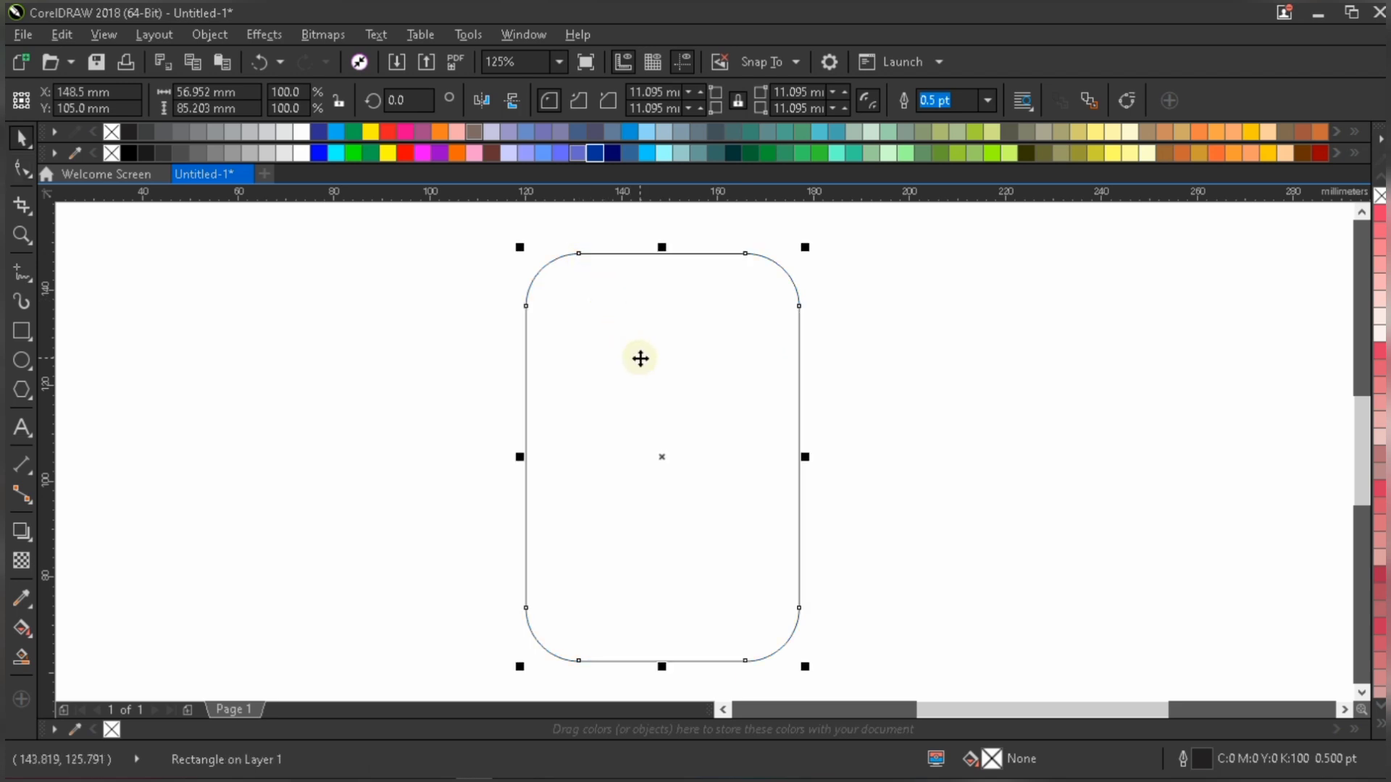
# Duplicate the rounded rectangle in place and rotate the copy about 58 degrees counterclockwise around its centre
pyautogui.hotkey('ctrl', 'c')
pyautogui.hotkey('ctrl', 'v')
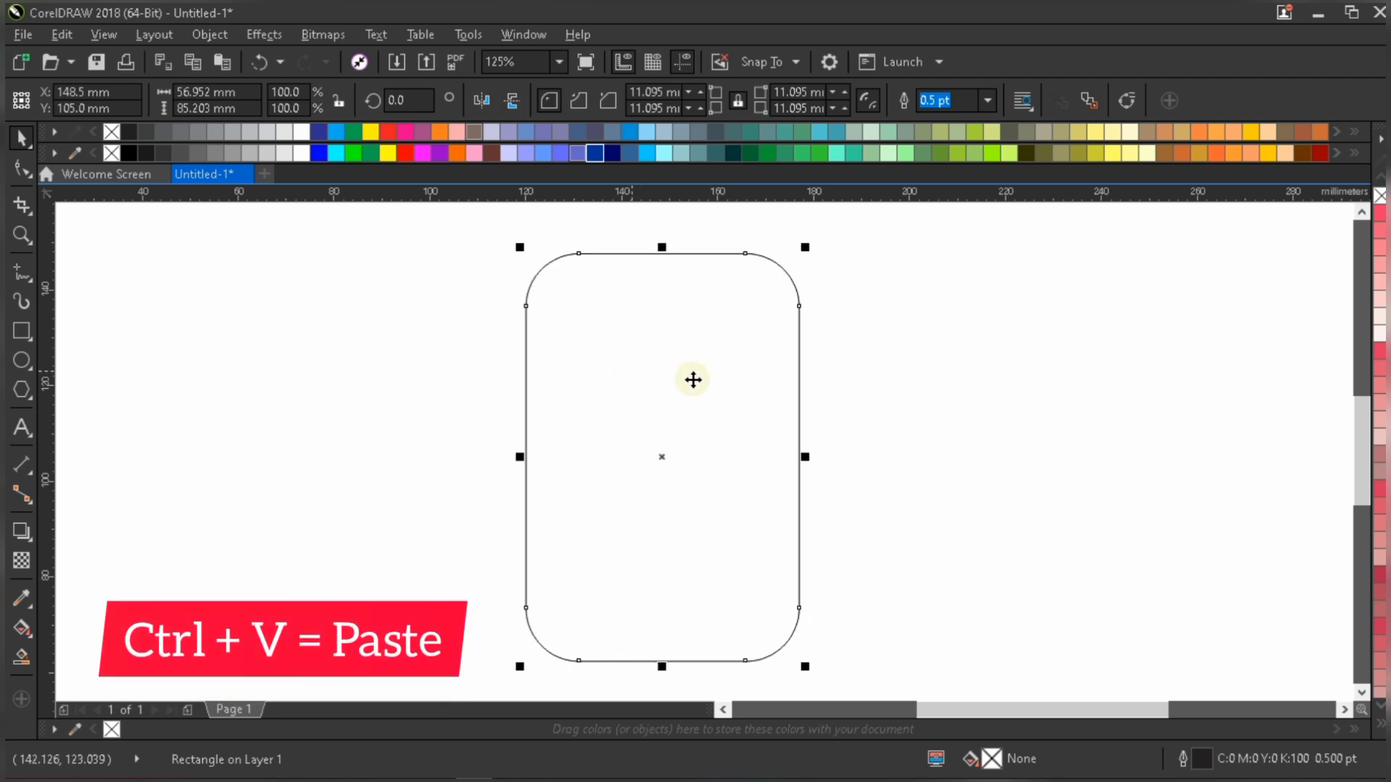
pyautogui.moveTo(667, 341); pyautogui.dragTo(469, 344)
pyautogui.hotkey('ctrl', 'z')
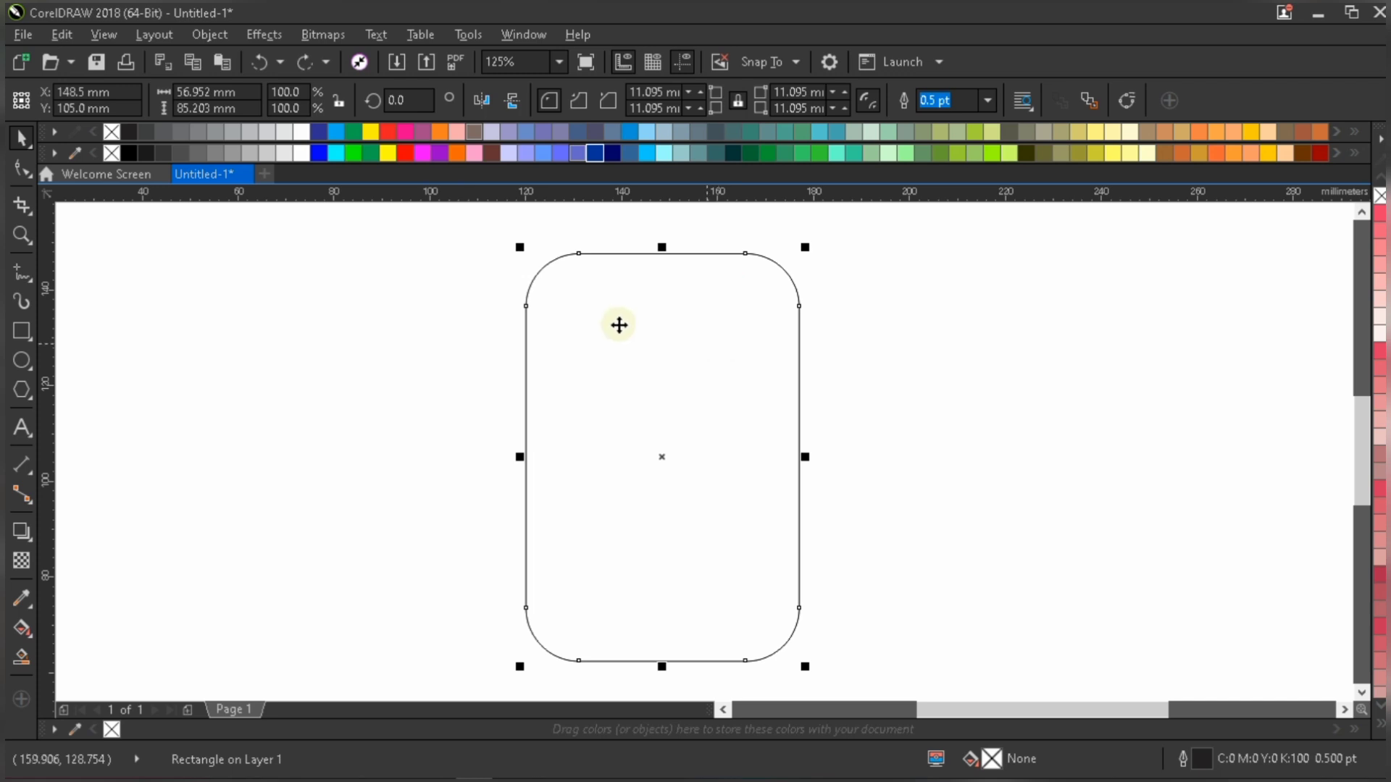
pyautogui.click(653, 417)
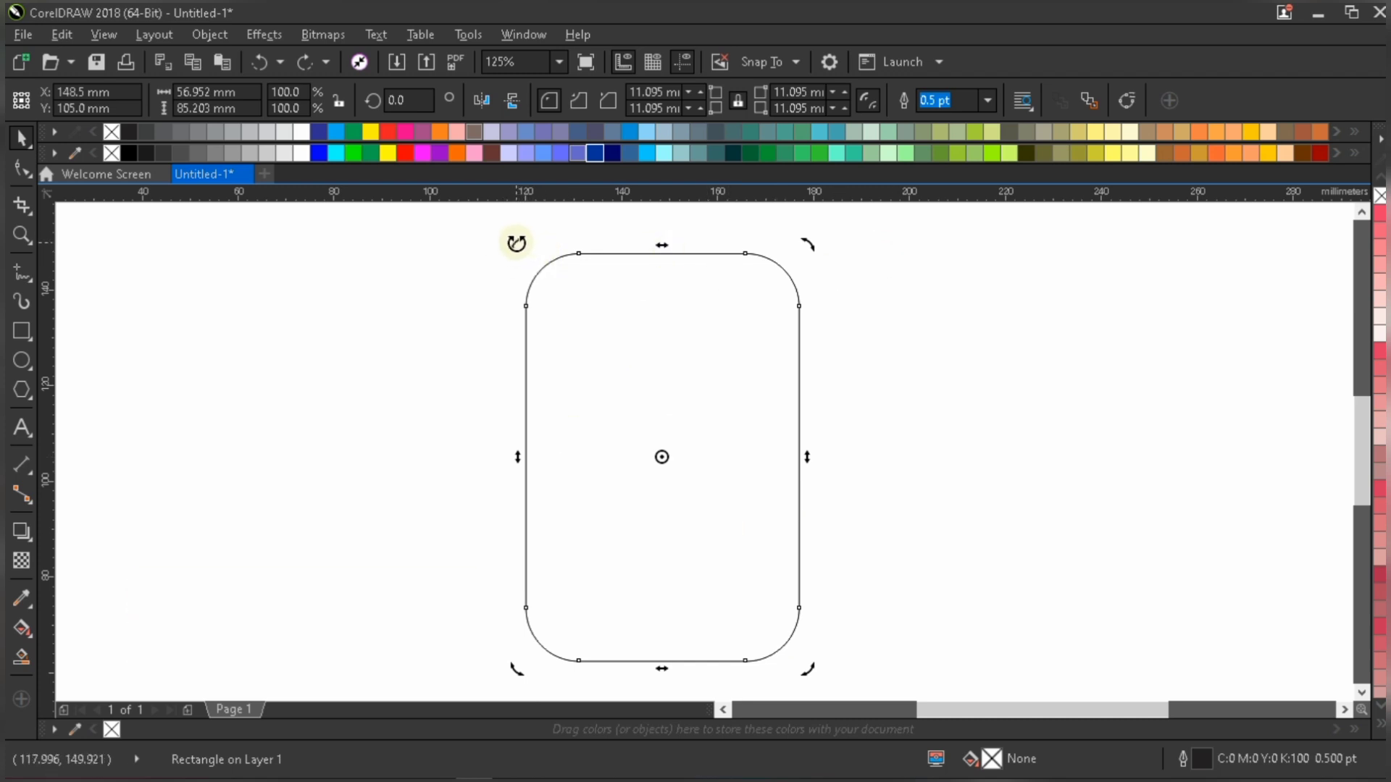
pyautogui.moveTo(517, 243); pyautogui.dragTo(387, 469)
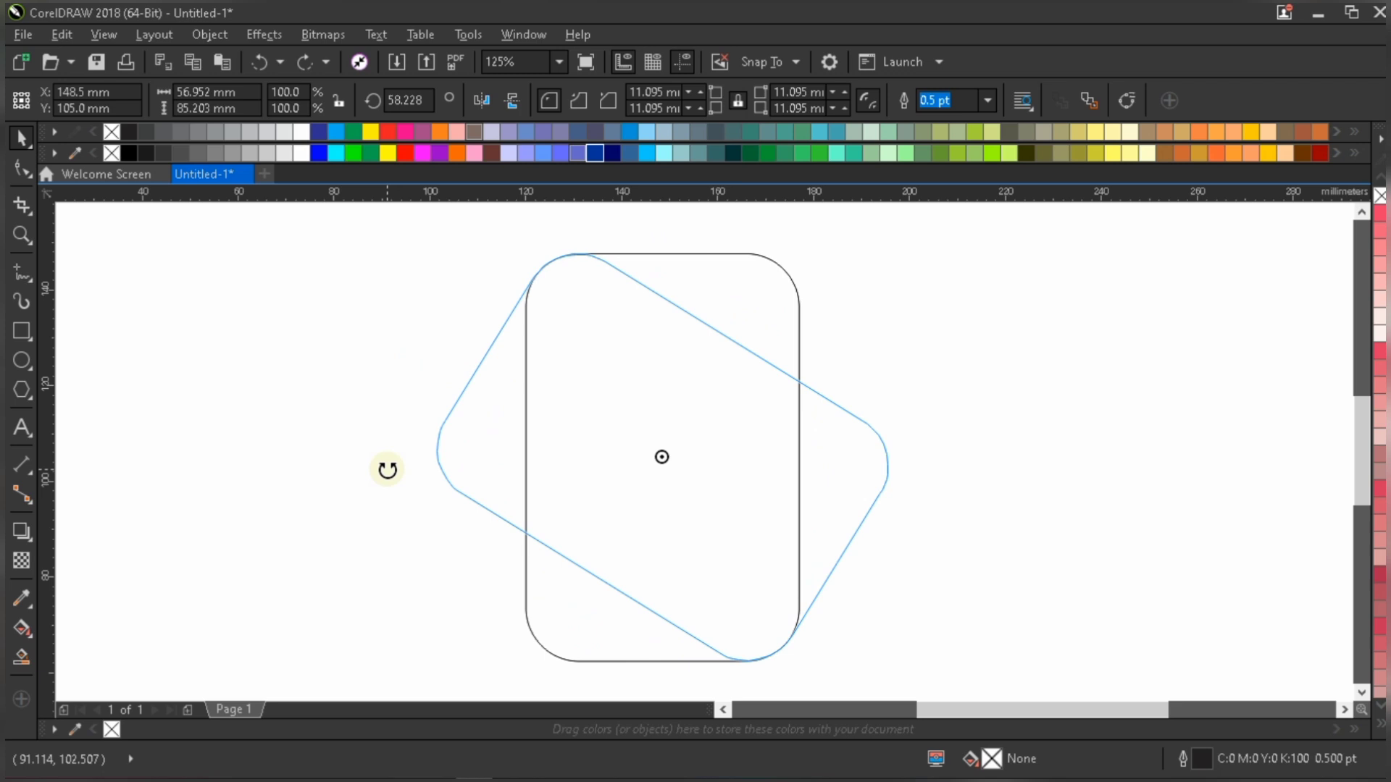
pyautogui.moveTo(387, 469); pyautogui.dragTo(387, 469)
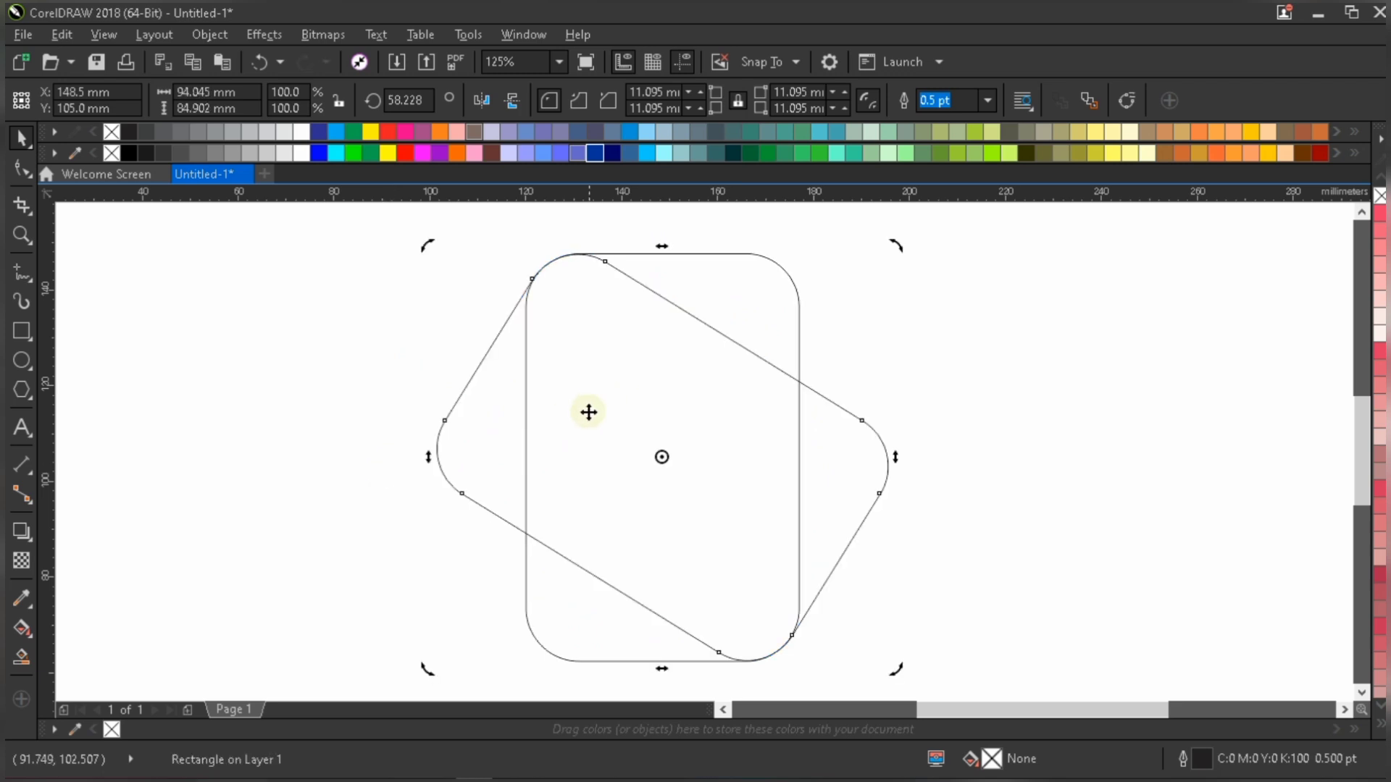
# Create a shape with Smart Fill from the rotated rectangle's area left of the upright one, and remove its fill
pyautogui.click(27, 634)
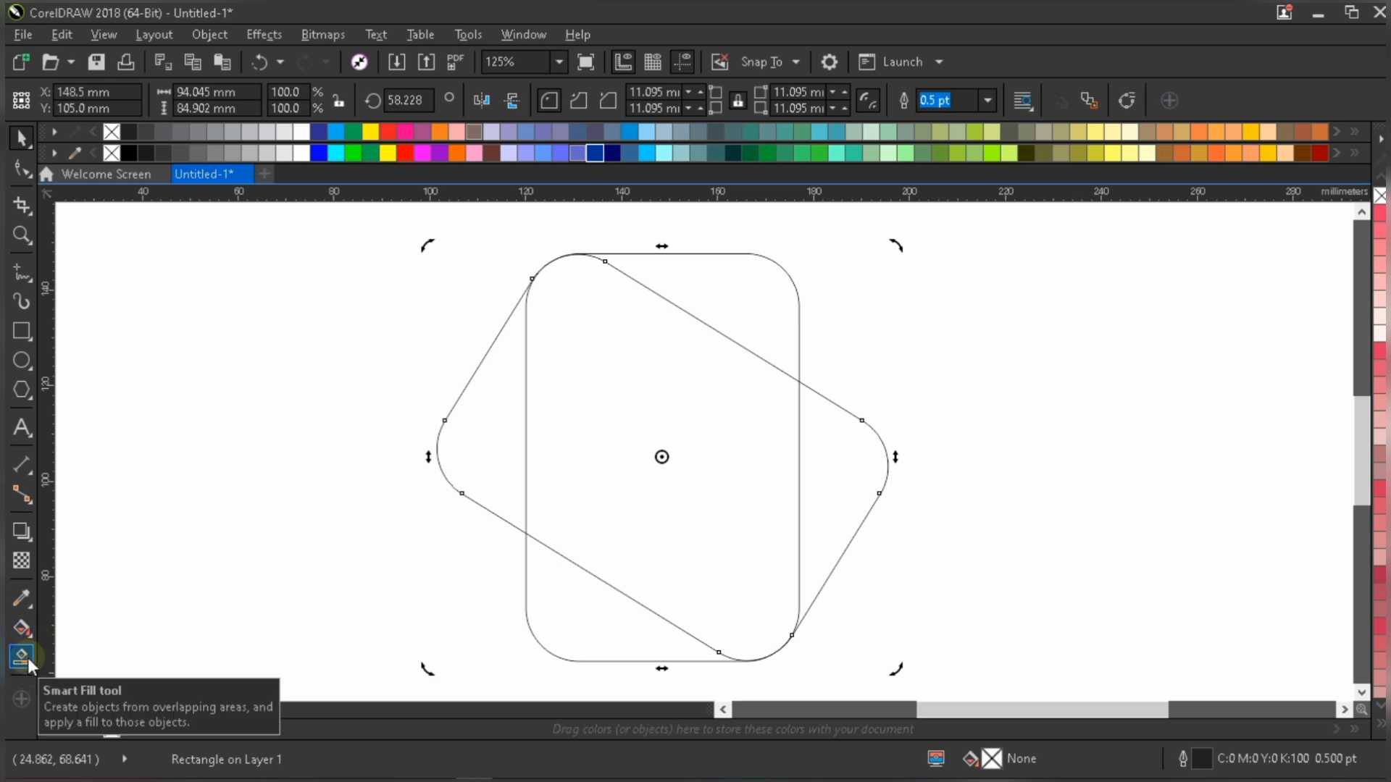
pyautogui.click(28, 659)
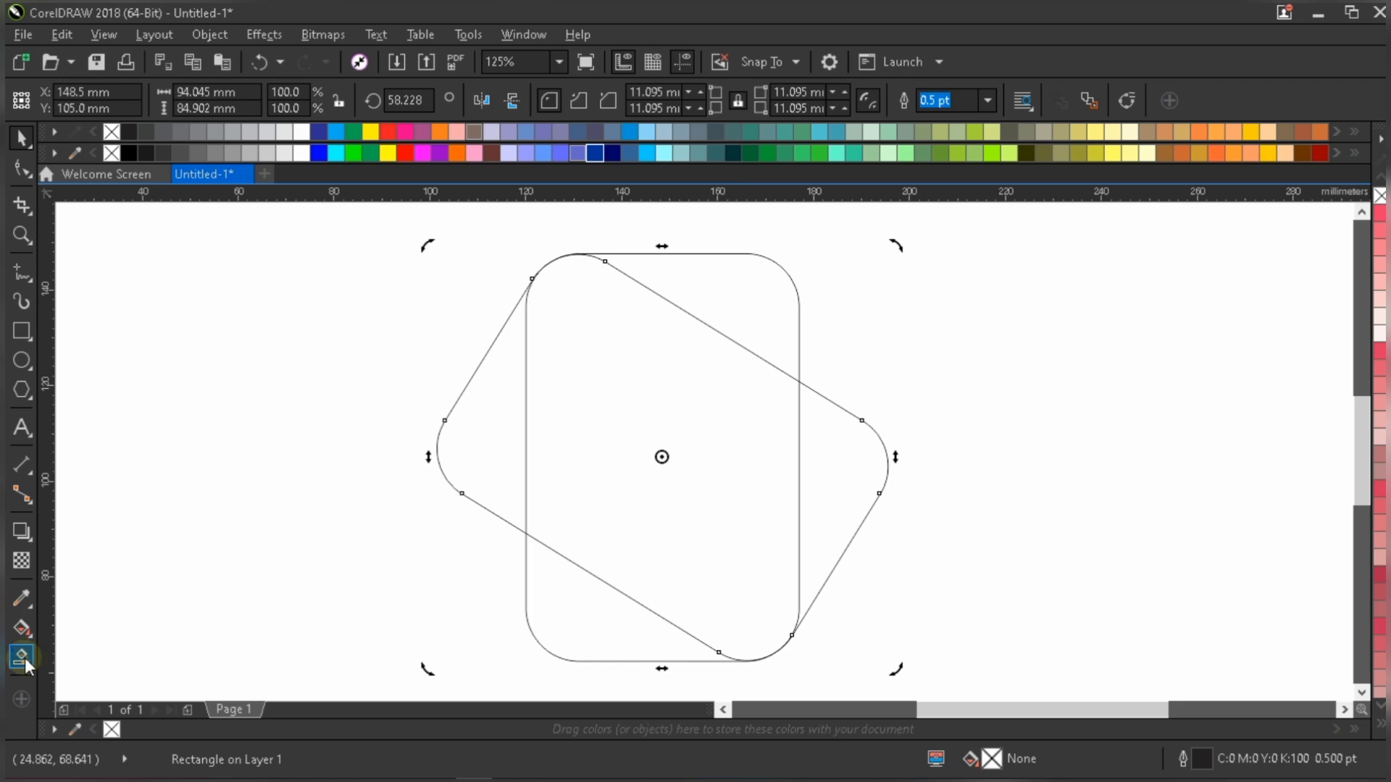
pyautogui.click(21, 658)
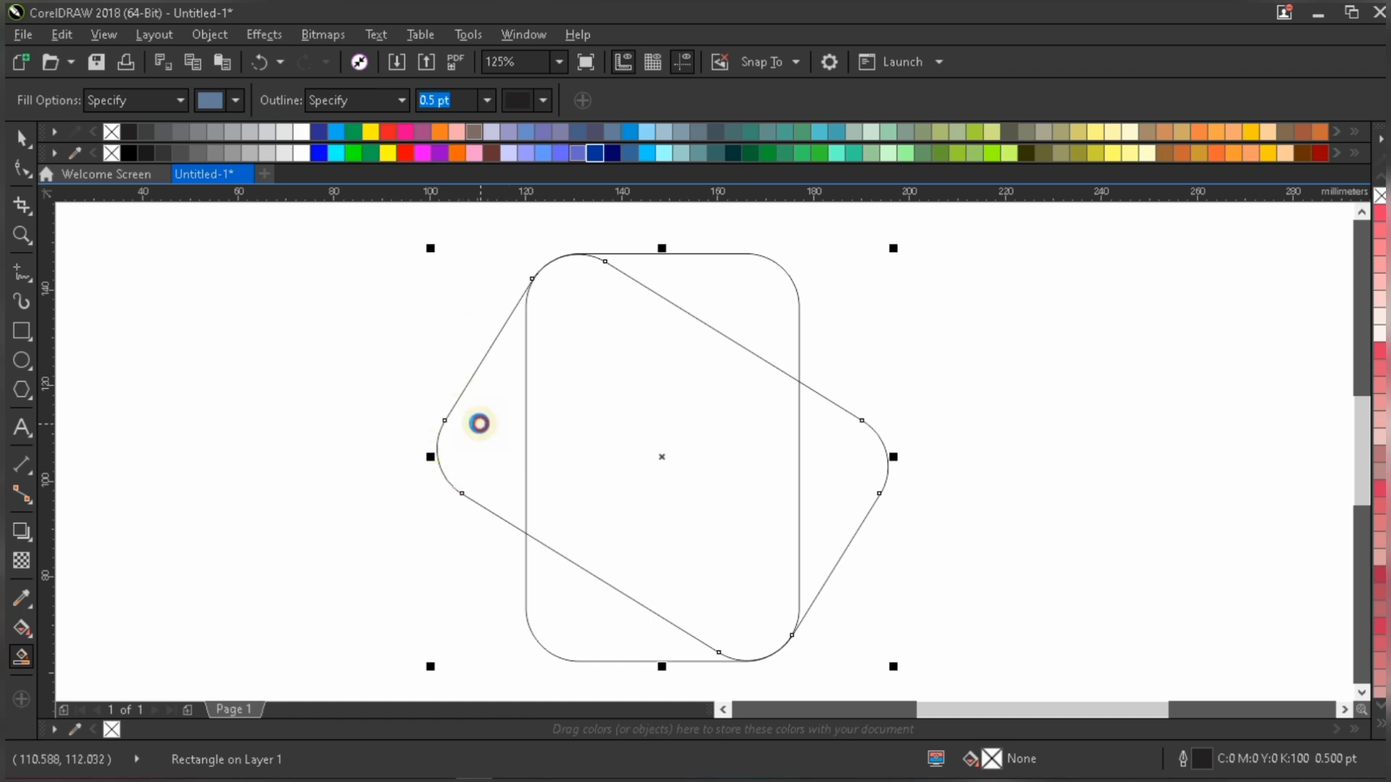
pyautogui.click(478, 423)
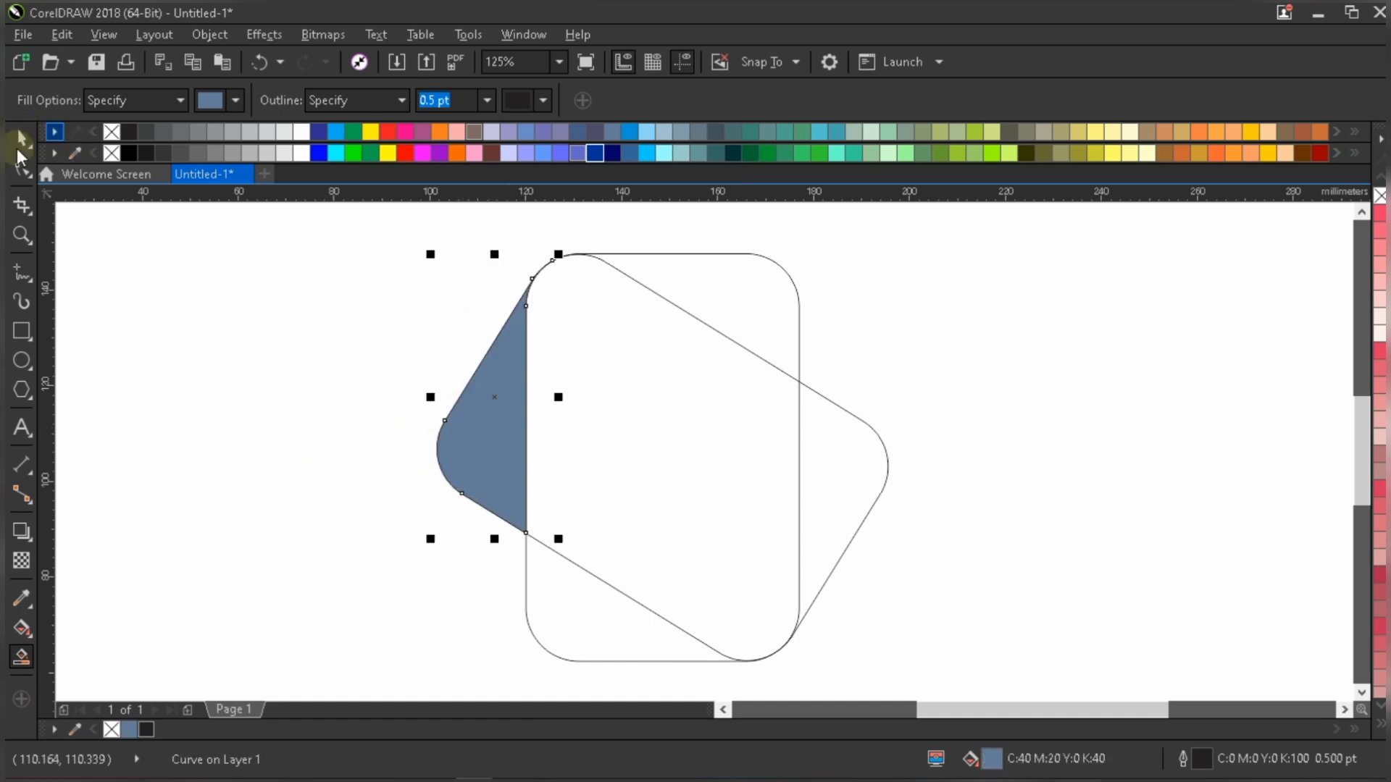
pyautogui.click(21, 138)
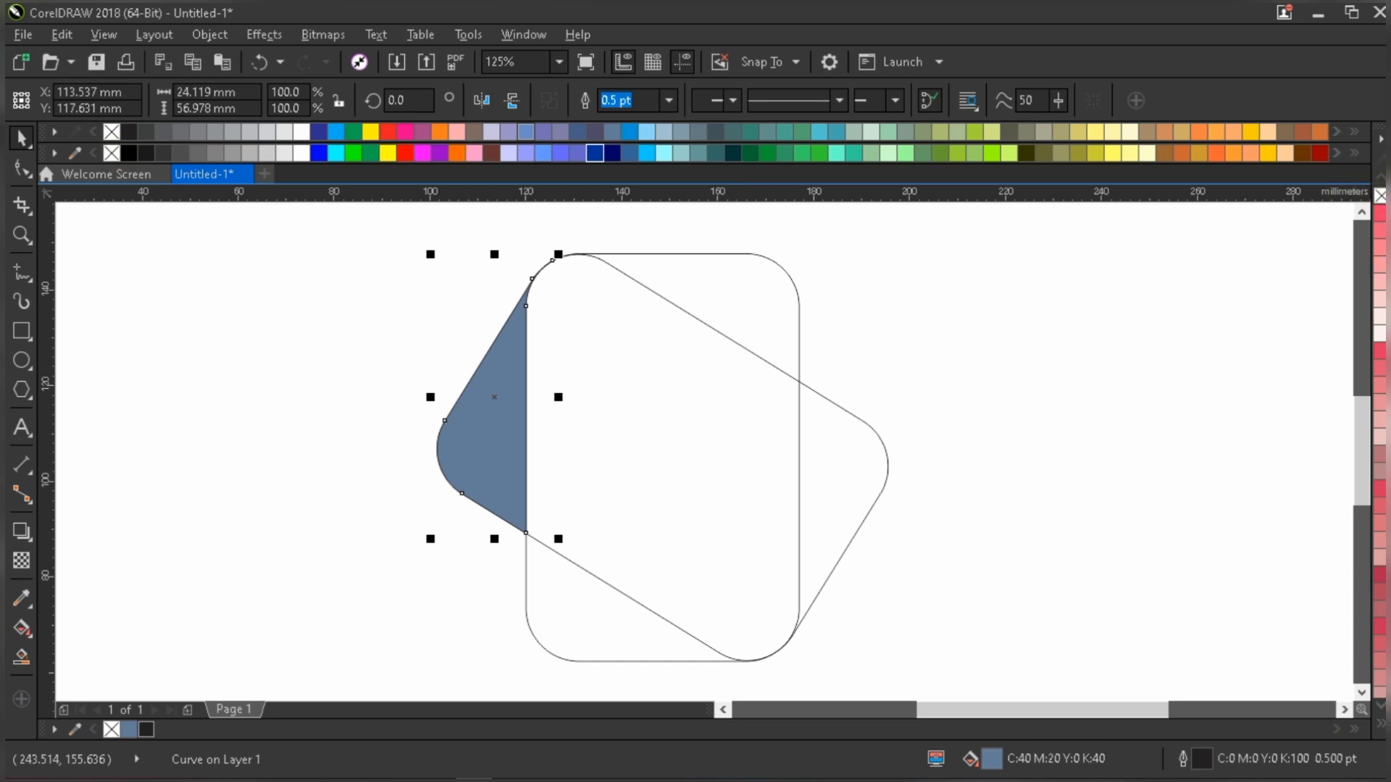
pyautogui.click(1380, 195)
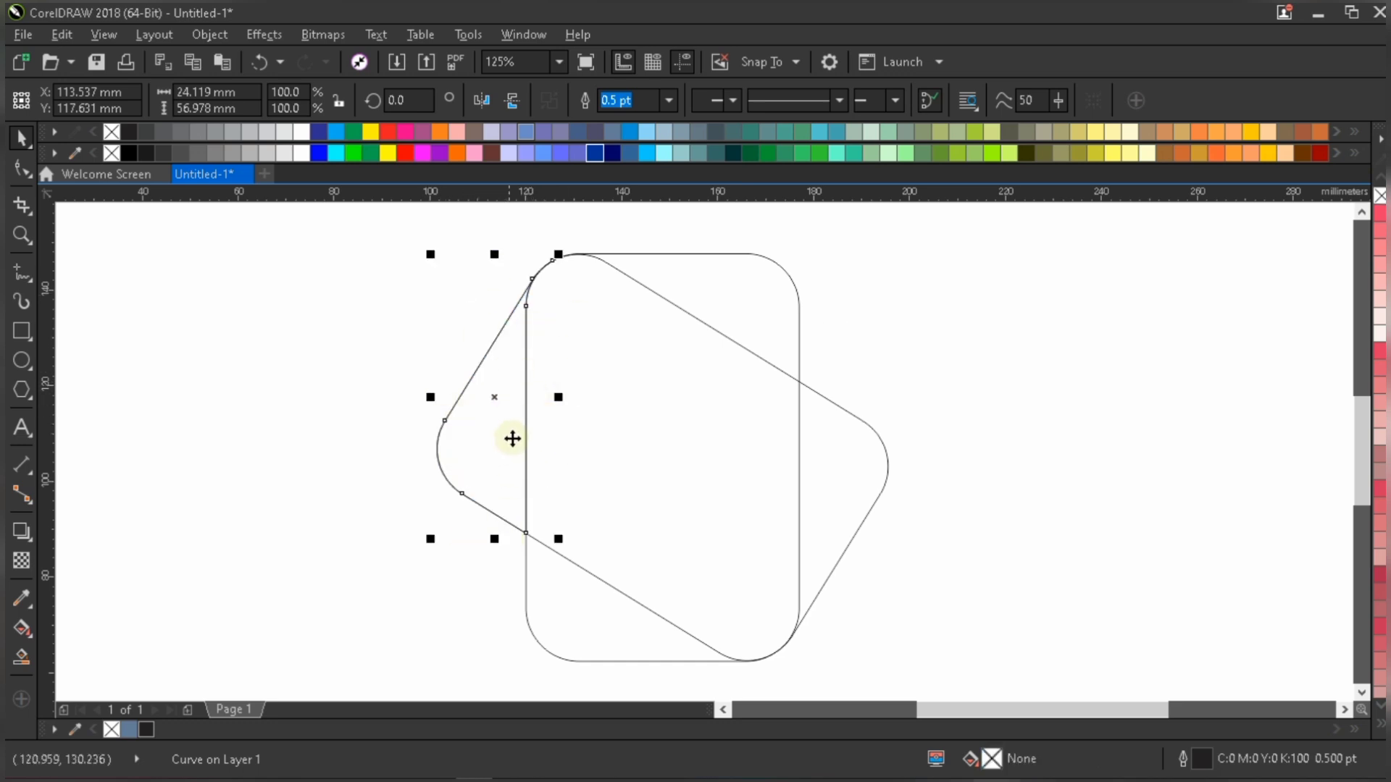
# Apply a one-step inside contour with a 1.04 mm offset to the new corner shape
pyautogui.click(31, 540)
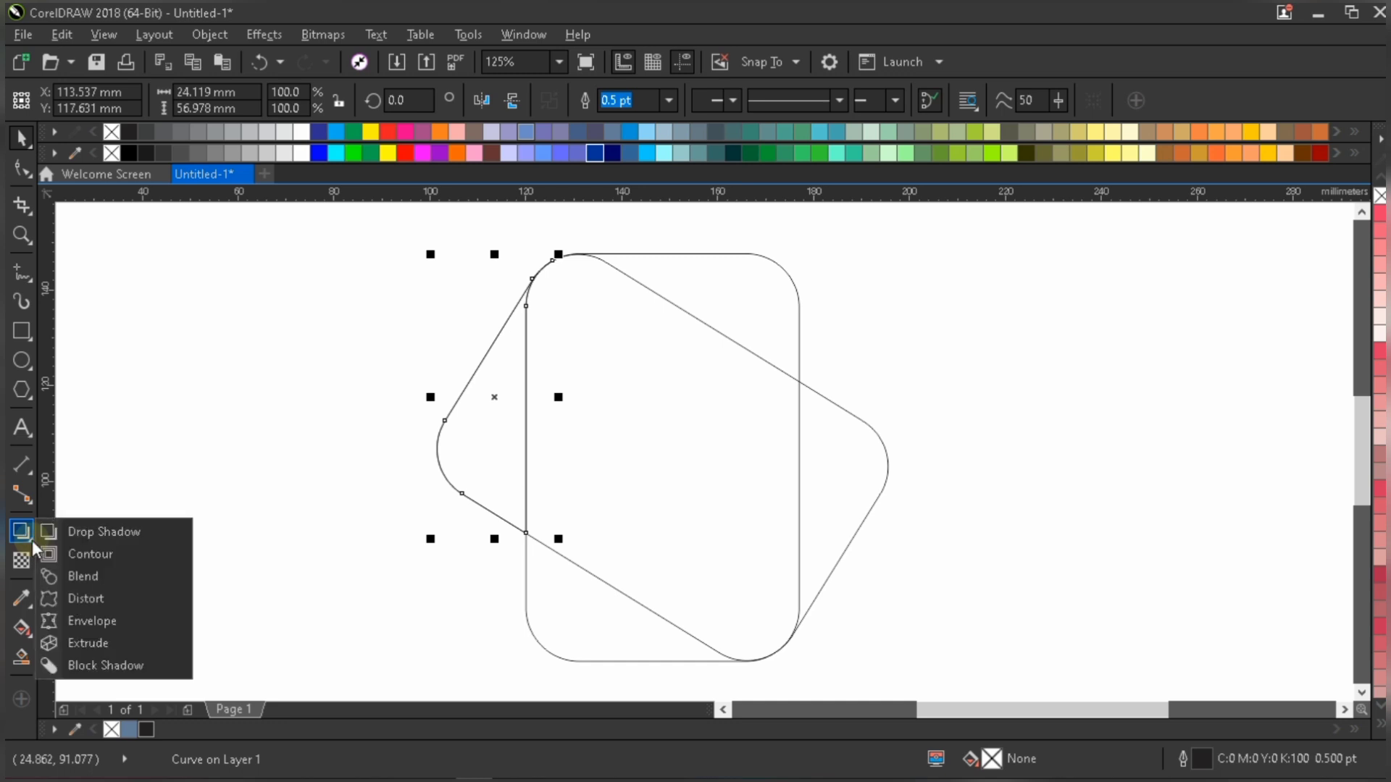
pyautogui.click(91, 555)
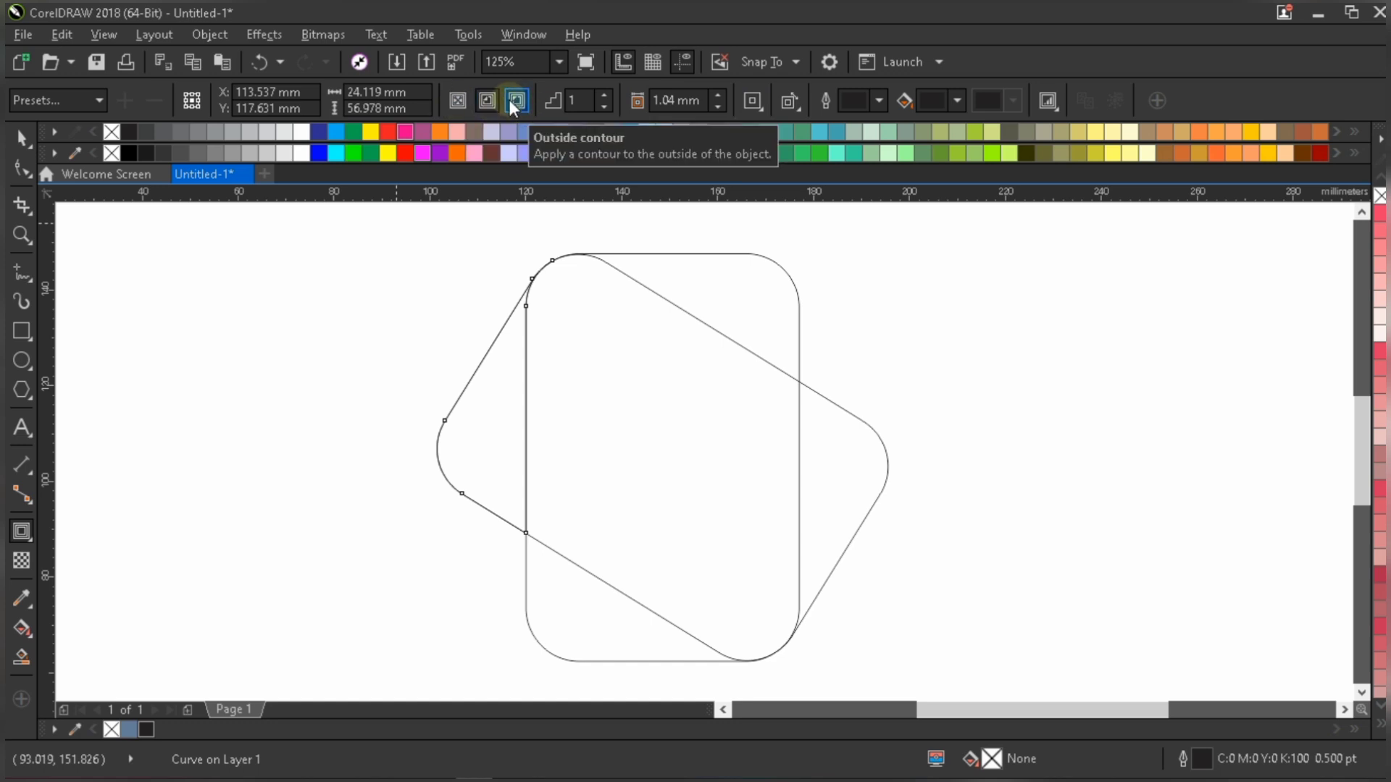
pyautogui.click(485, 99)
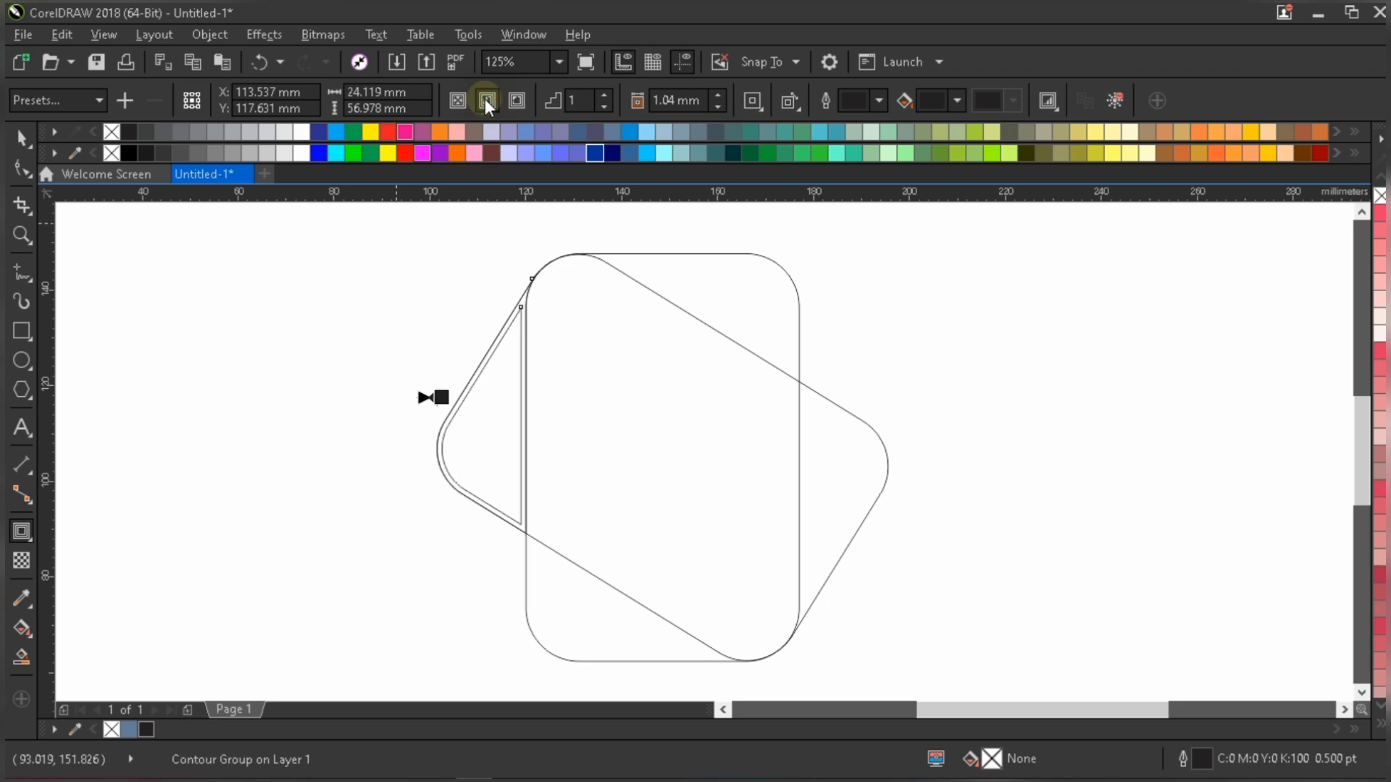
pyautogui.scroll(1, 497, 402)
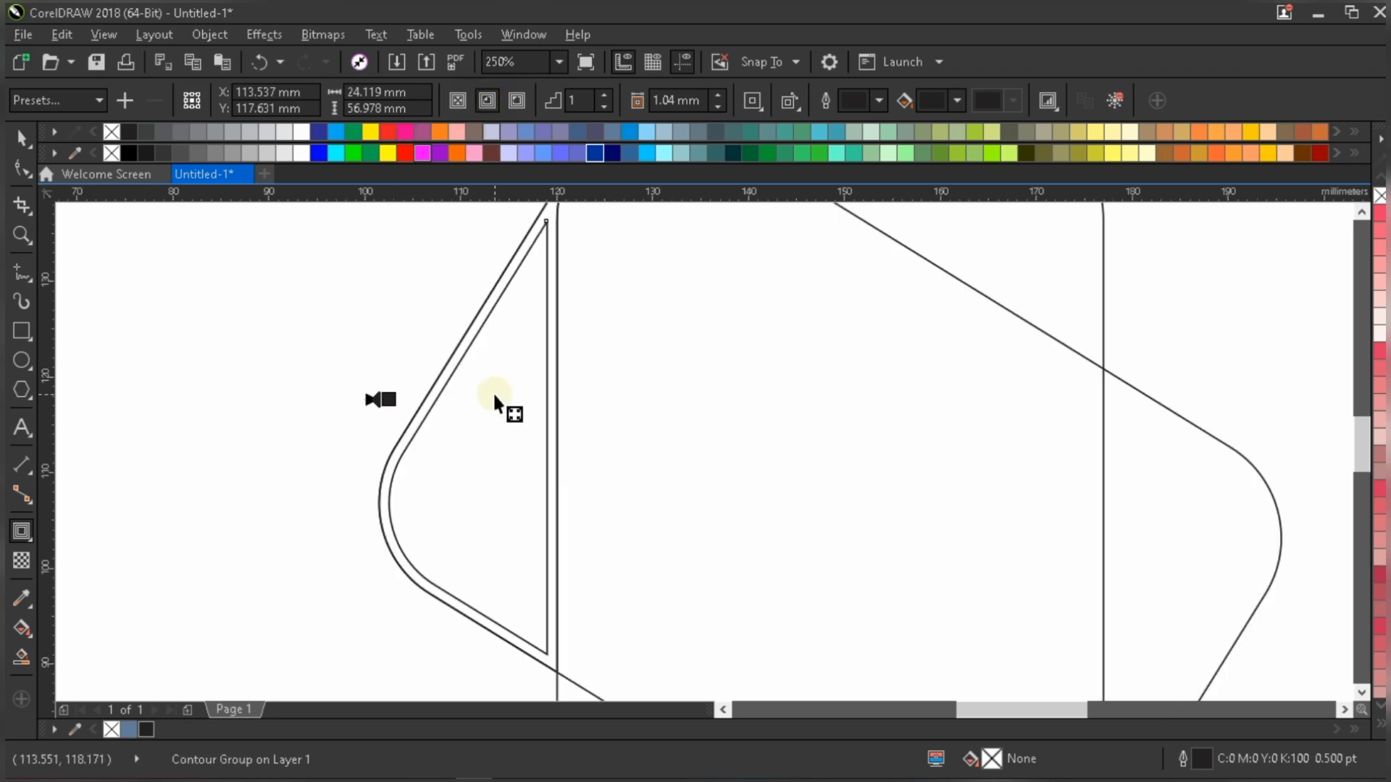
pyautogui.click(719, 96)
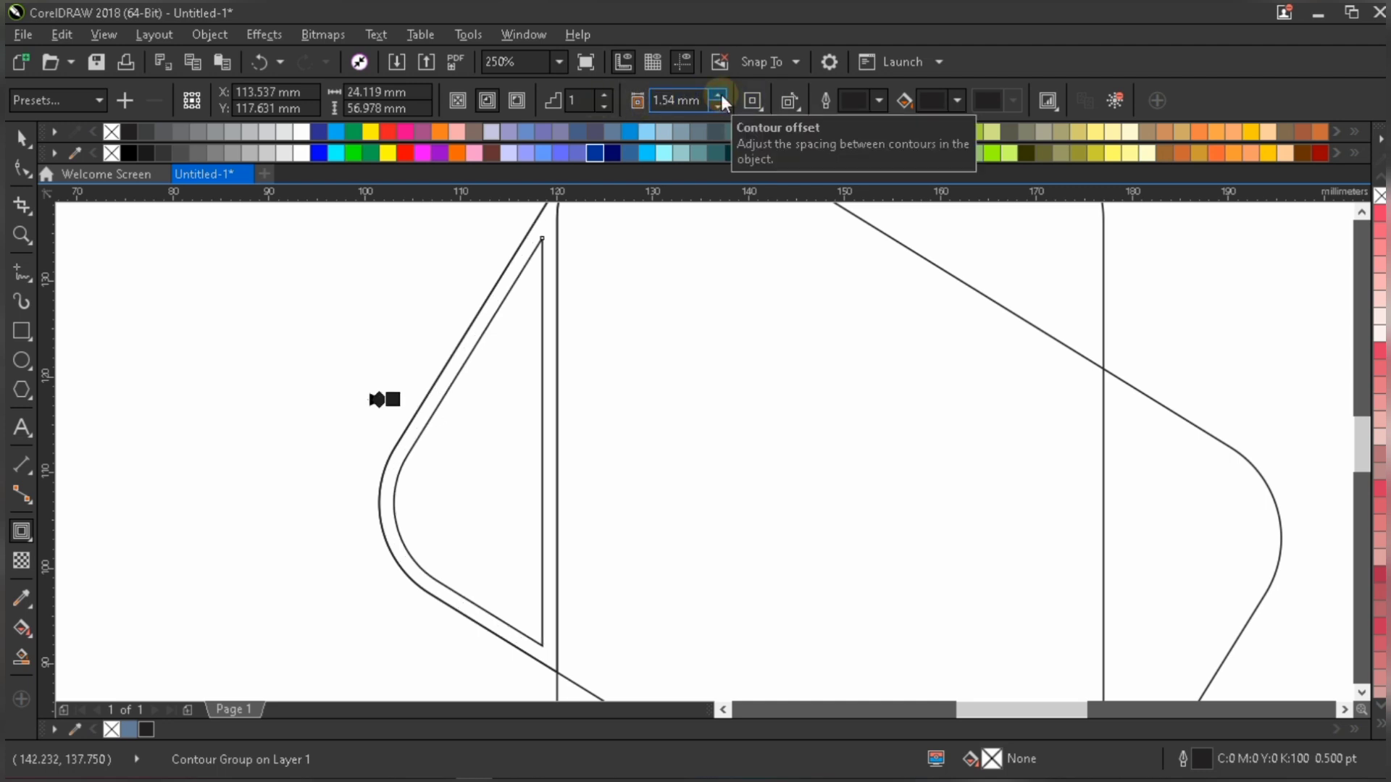
pyautogui.click(718, 106)
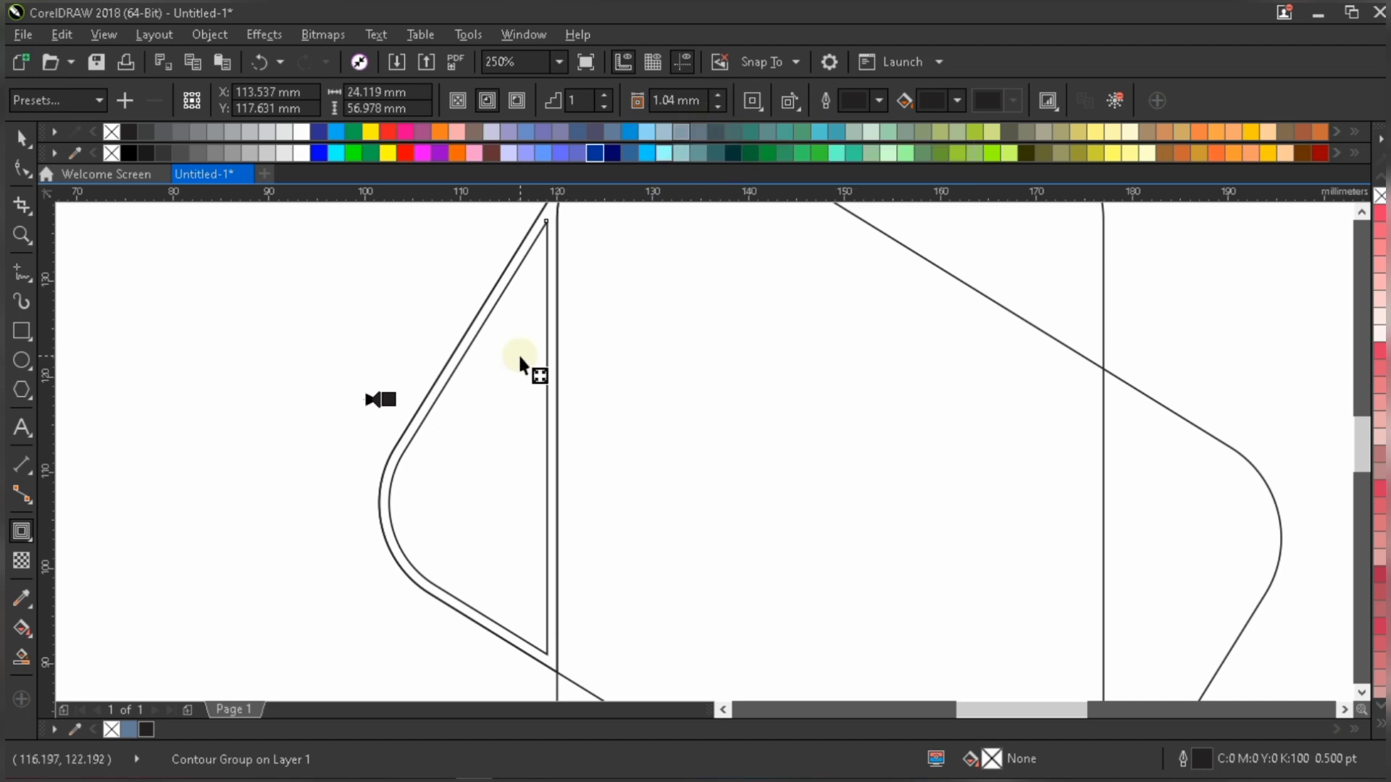
# Break the contour group apart into separate curves and deselect them
pyautogui.rightClick(478, 397)
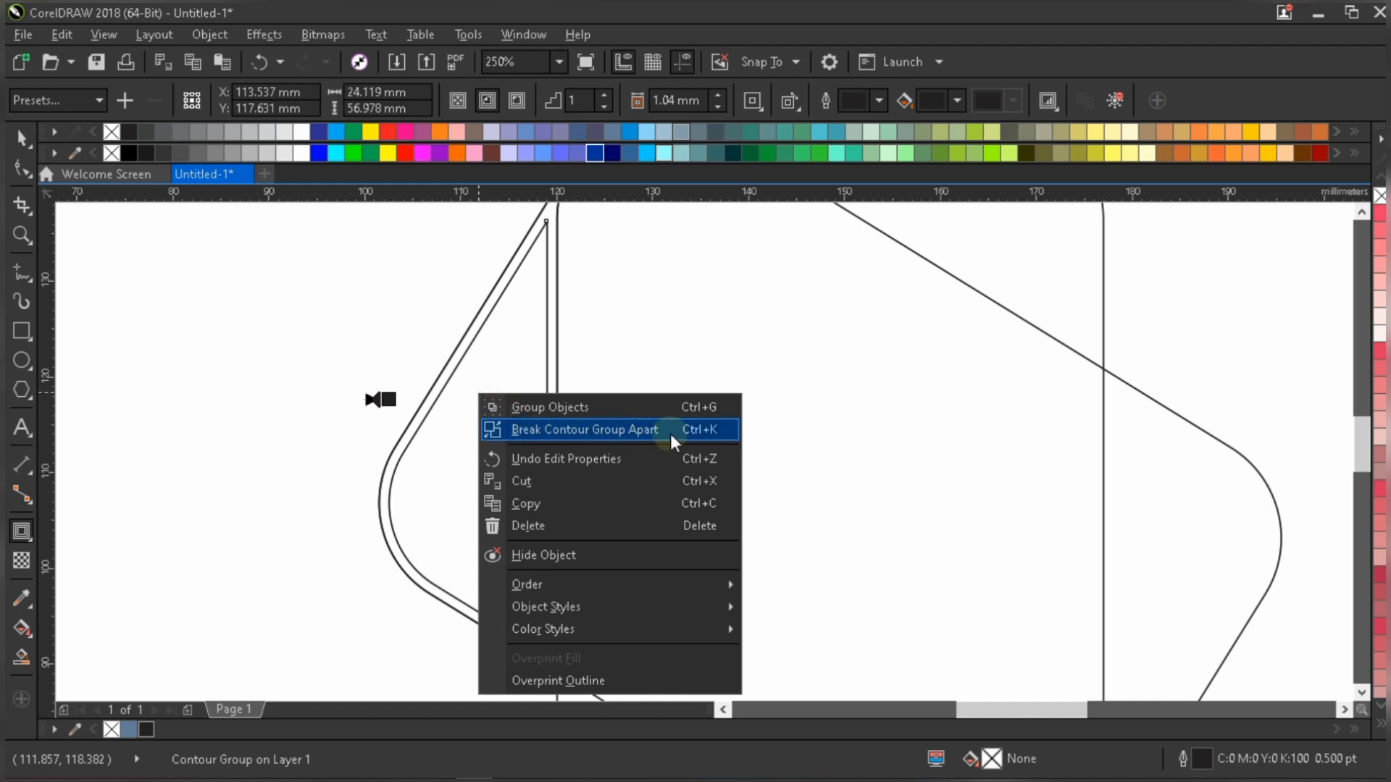
pyautogui.click(648, 433)
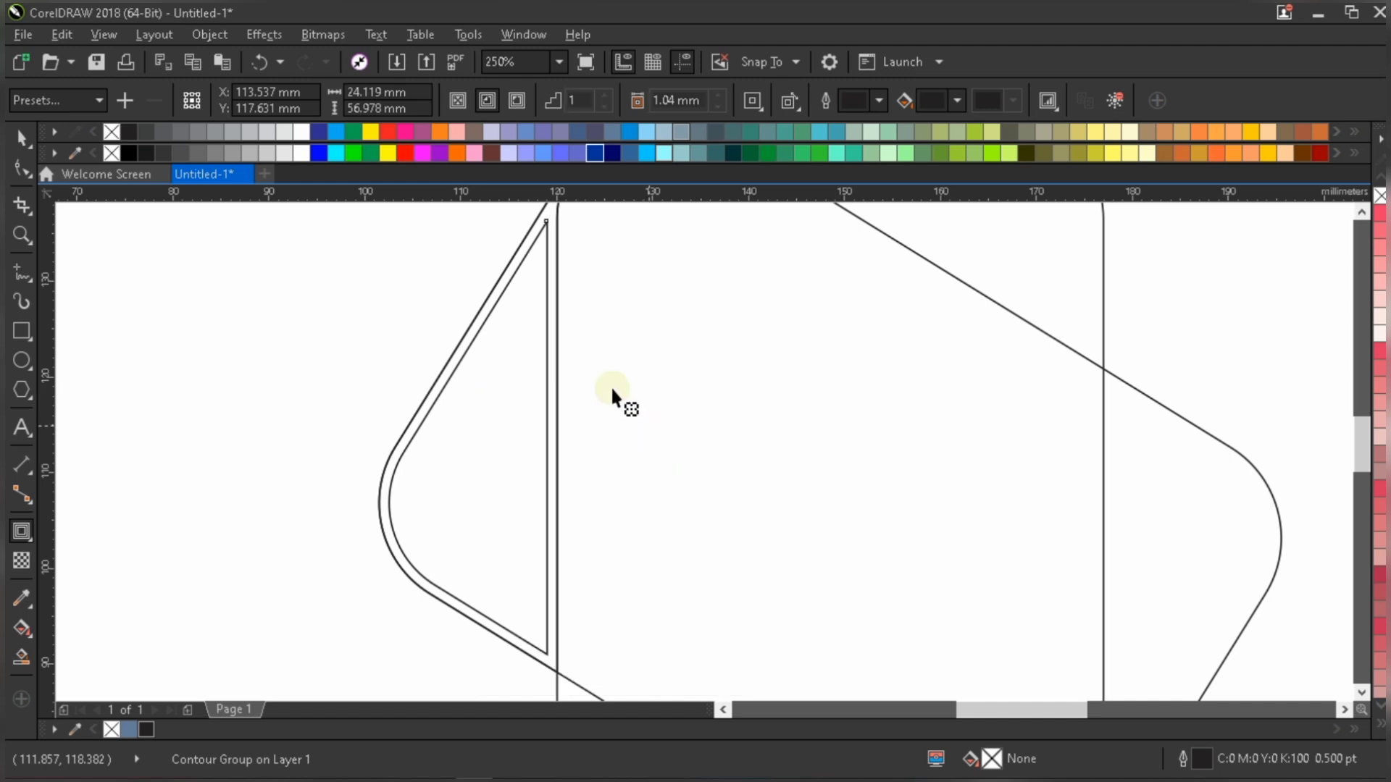
pyautogui.scroll(-3, 584, 355)
pyautogui.scroll(1, 588, 336)
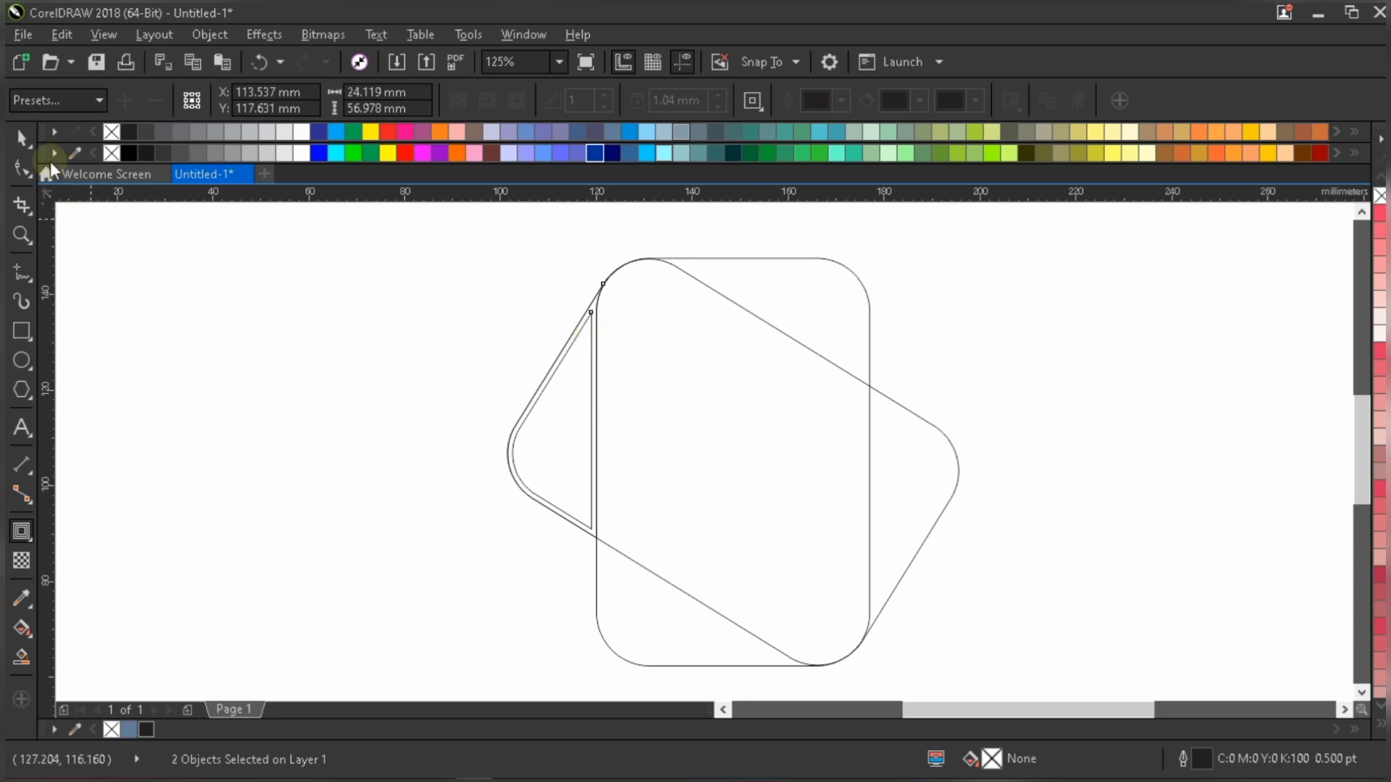
pyautogui.click(610, 412)
pyautogui.scroll(1, 609, 411)
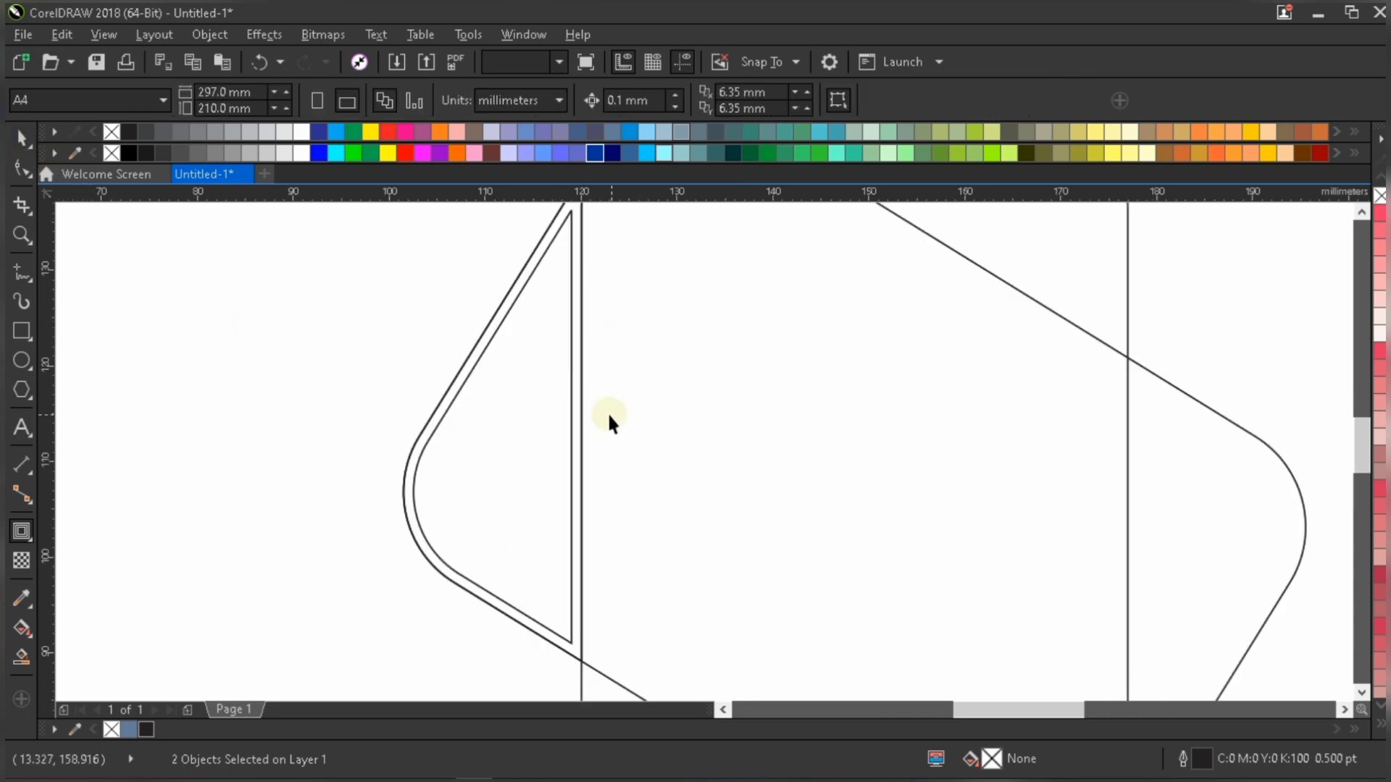
# Give the inner contour curve a vertical fountain fill starting with black above and set its lower end to dark navy blue
pyautogui.click(511, 503)
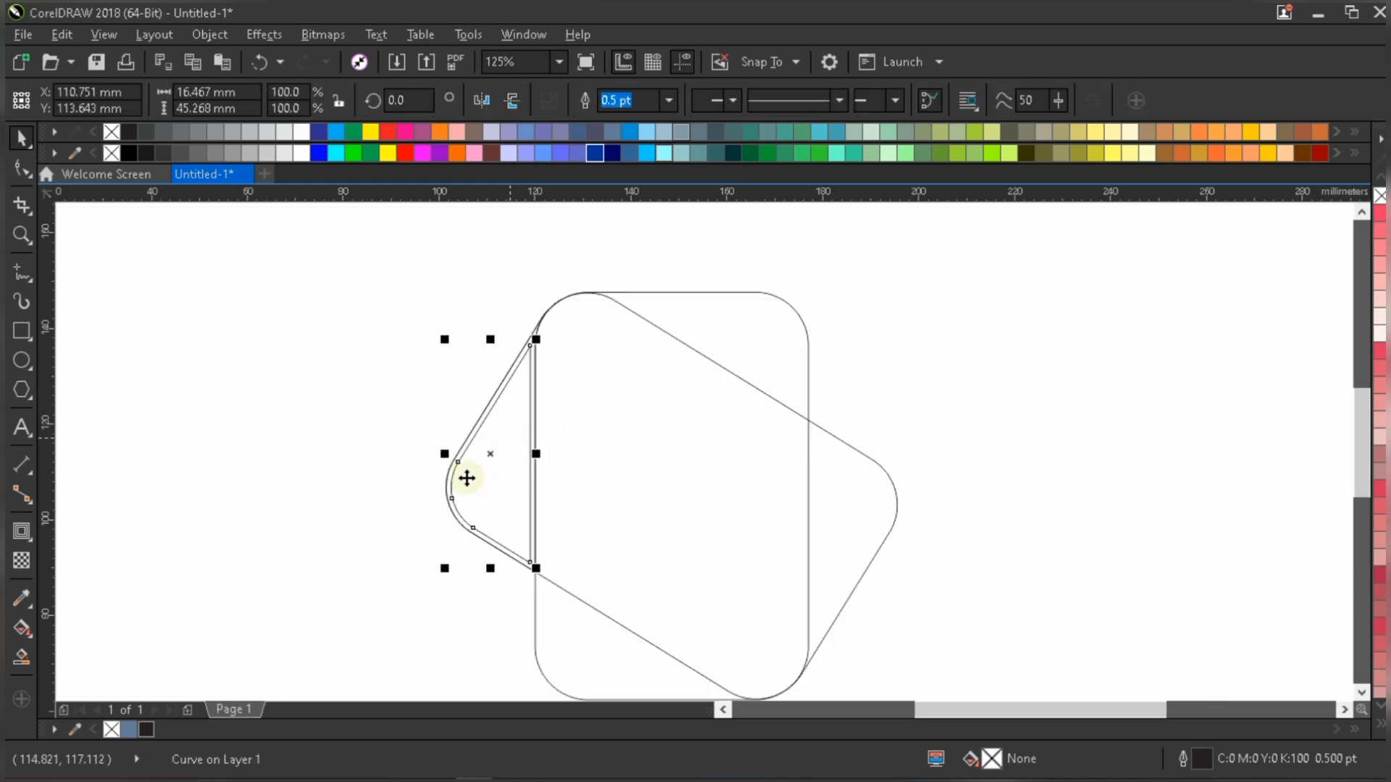
pyautogui.click(24, 626)
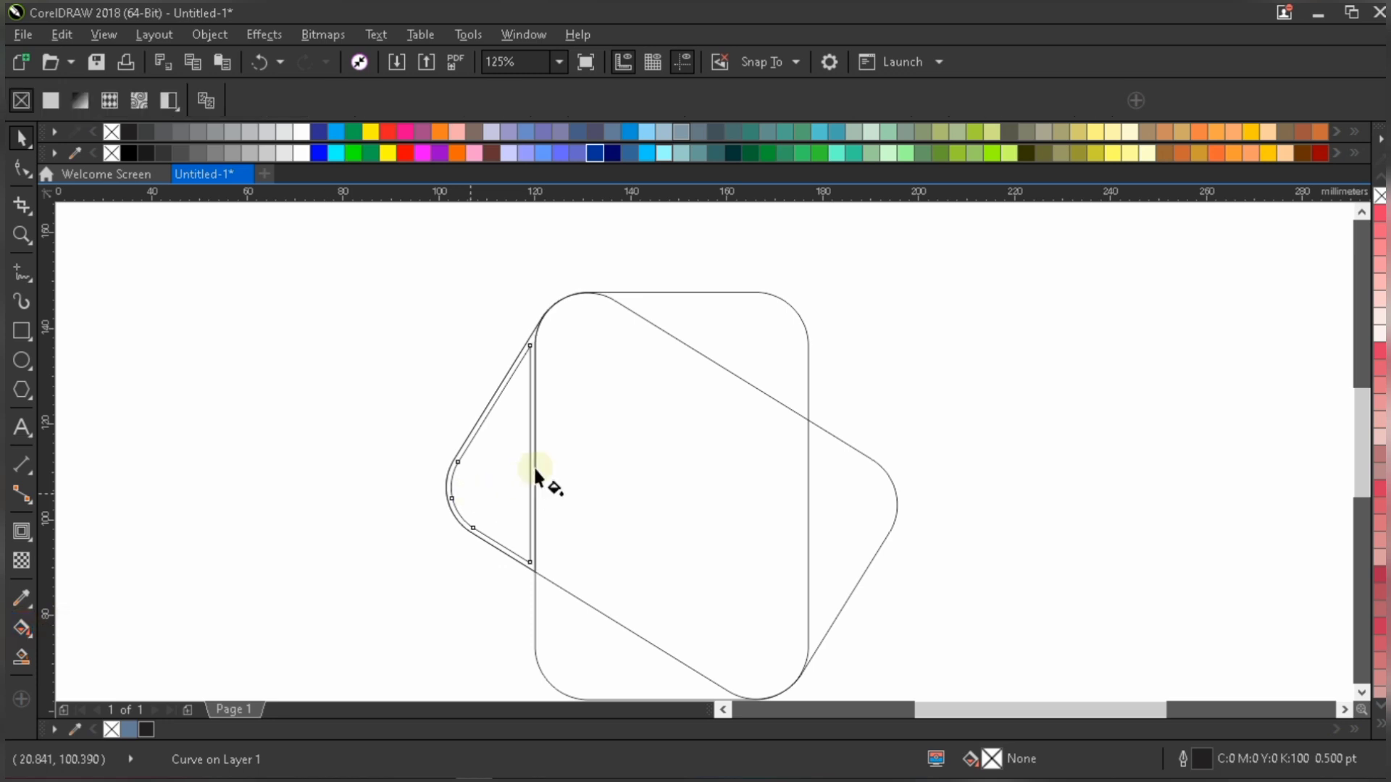
pyautogui.moveTo(505, 423); pyautogui.dragTo(515, 550)
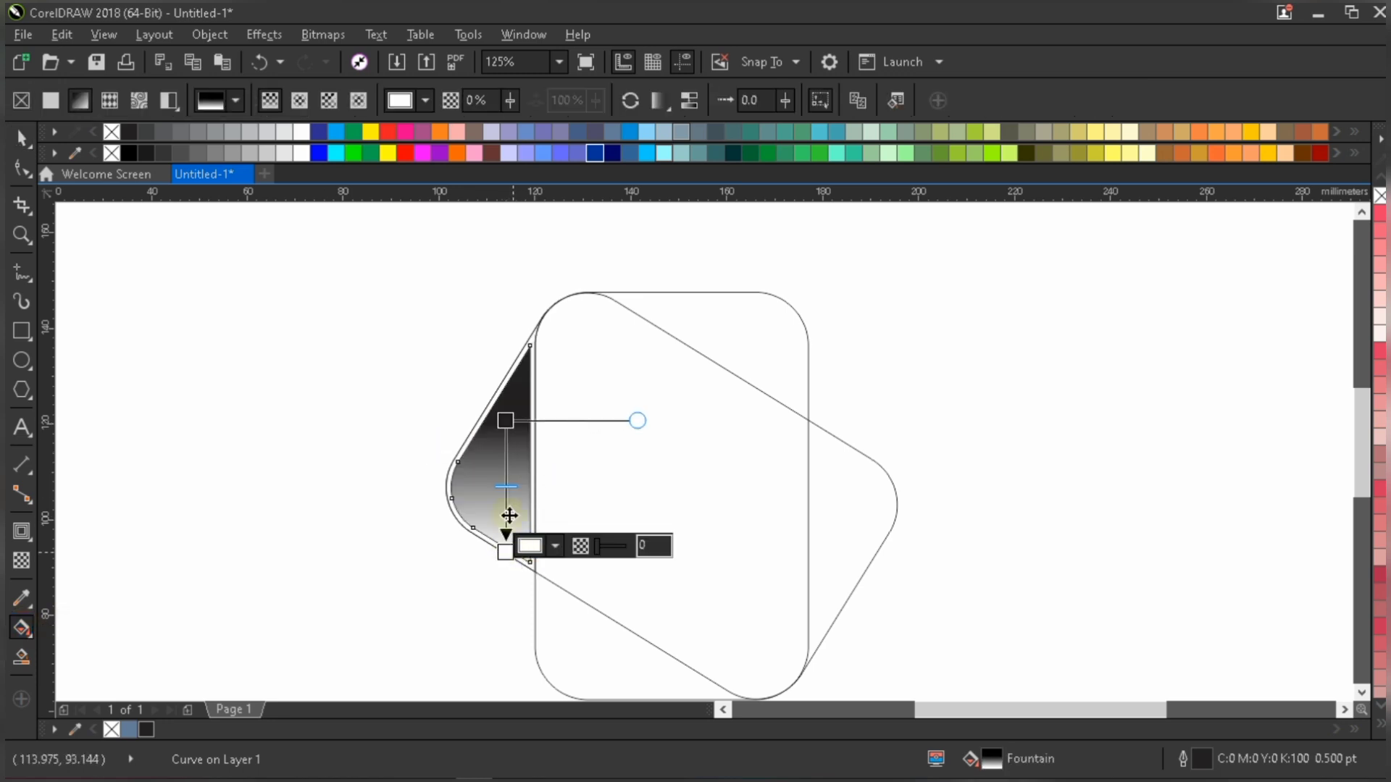
pyautogui.scroll(3, 507, 519)
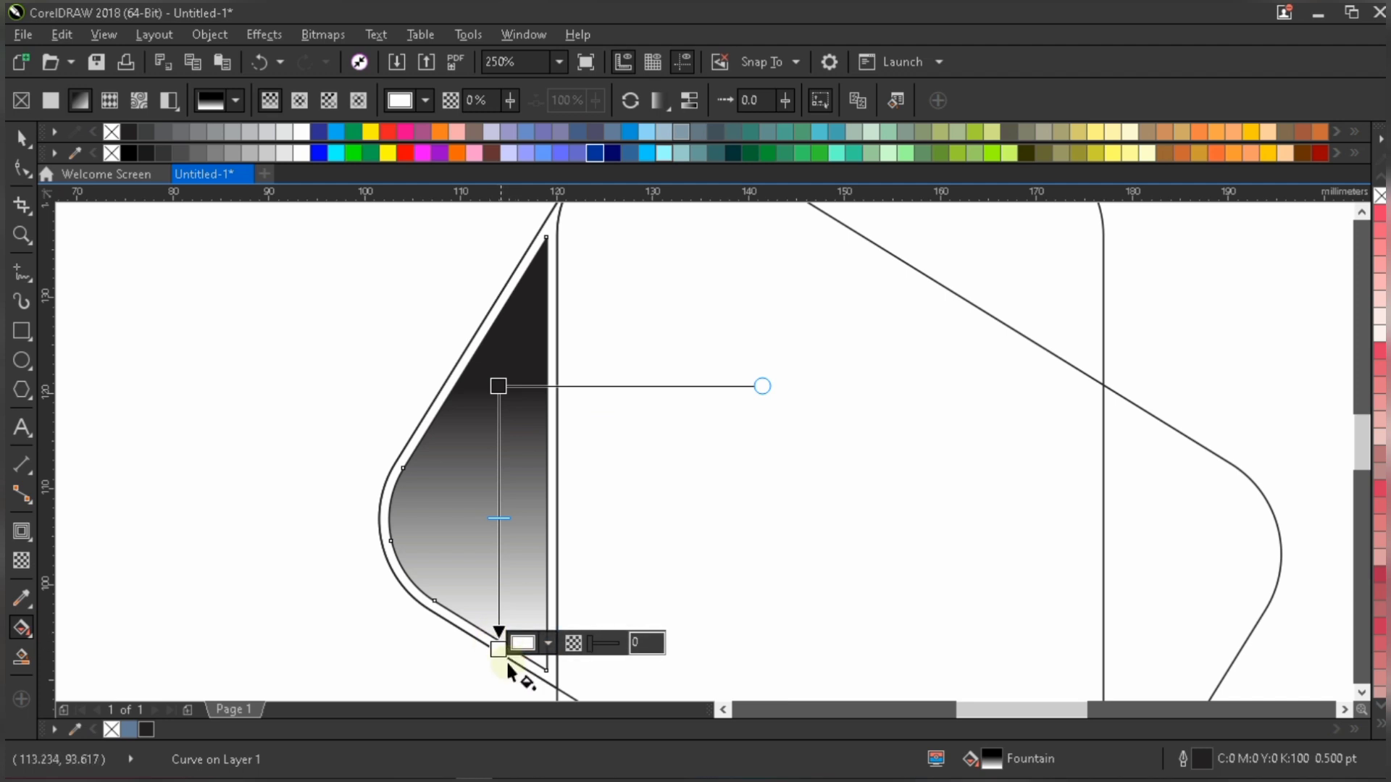
pyautogui.click(612, 153)
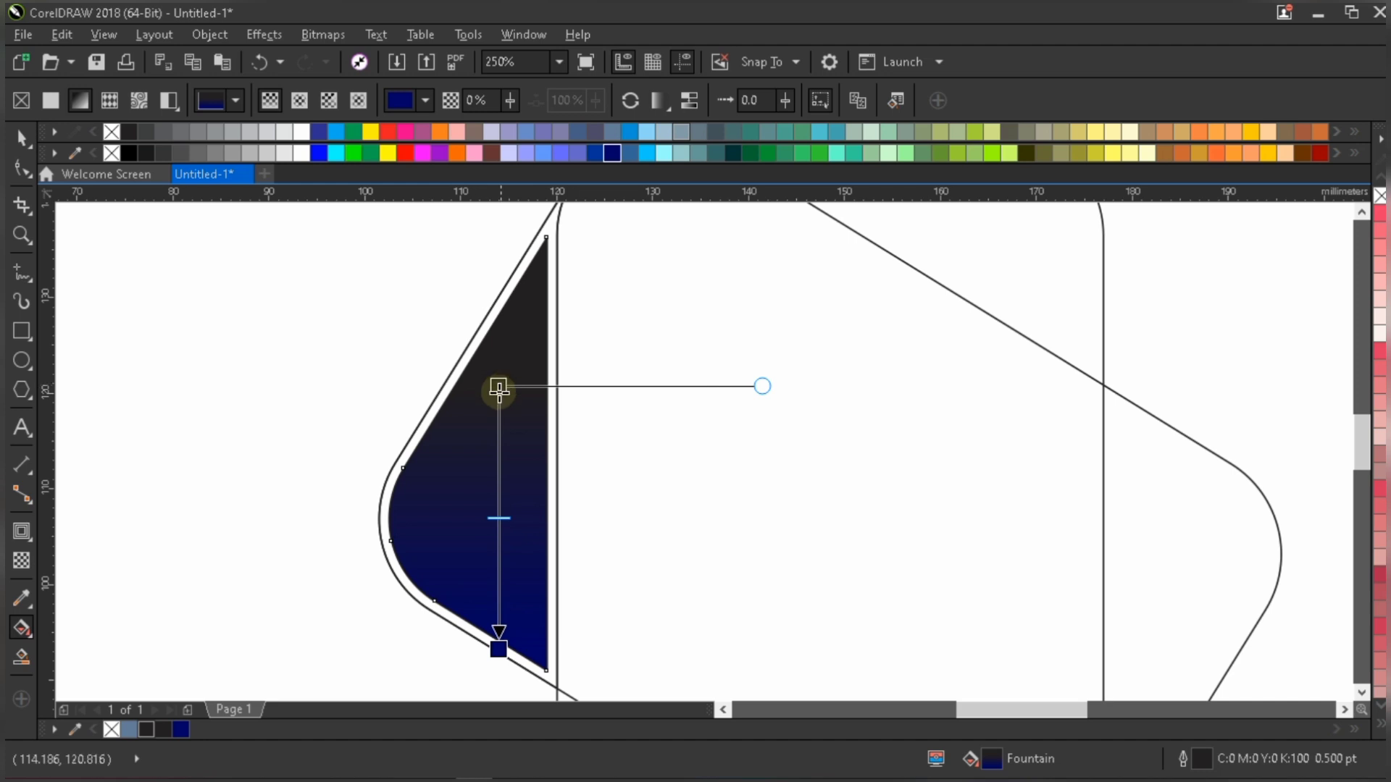
# Set the upper end of the inner curve's fountain fill to dark navy blue
pyautogui.scroll(5, 493, 382)
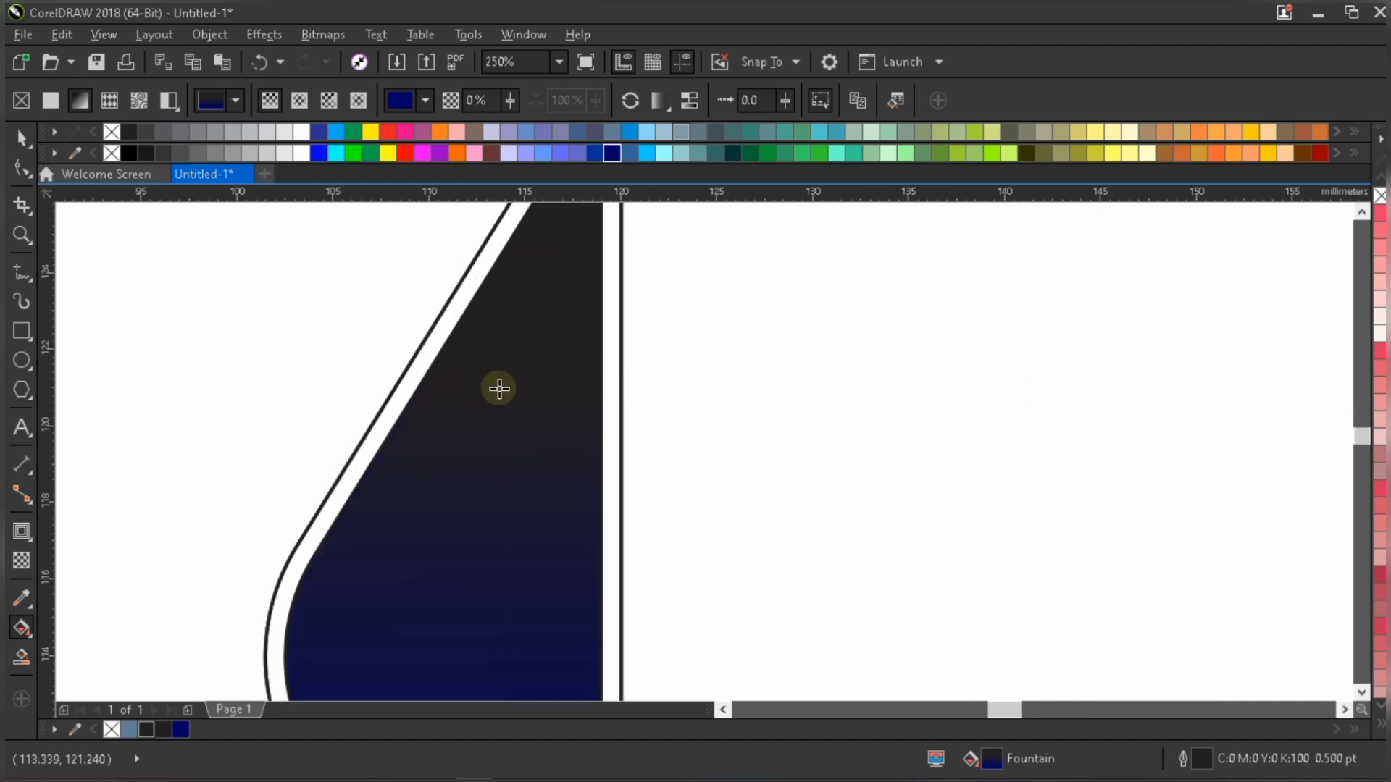
pyautogui.click(515, 398)
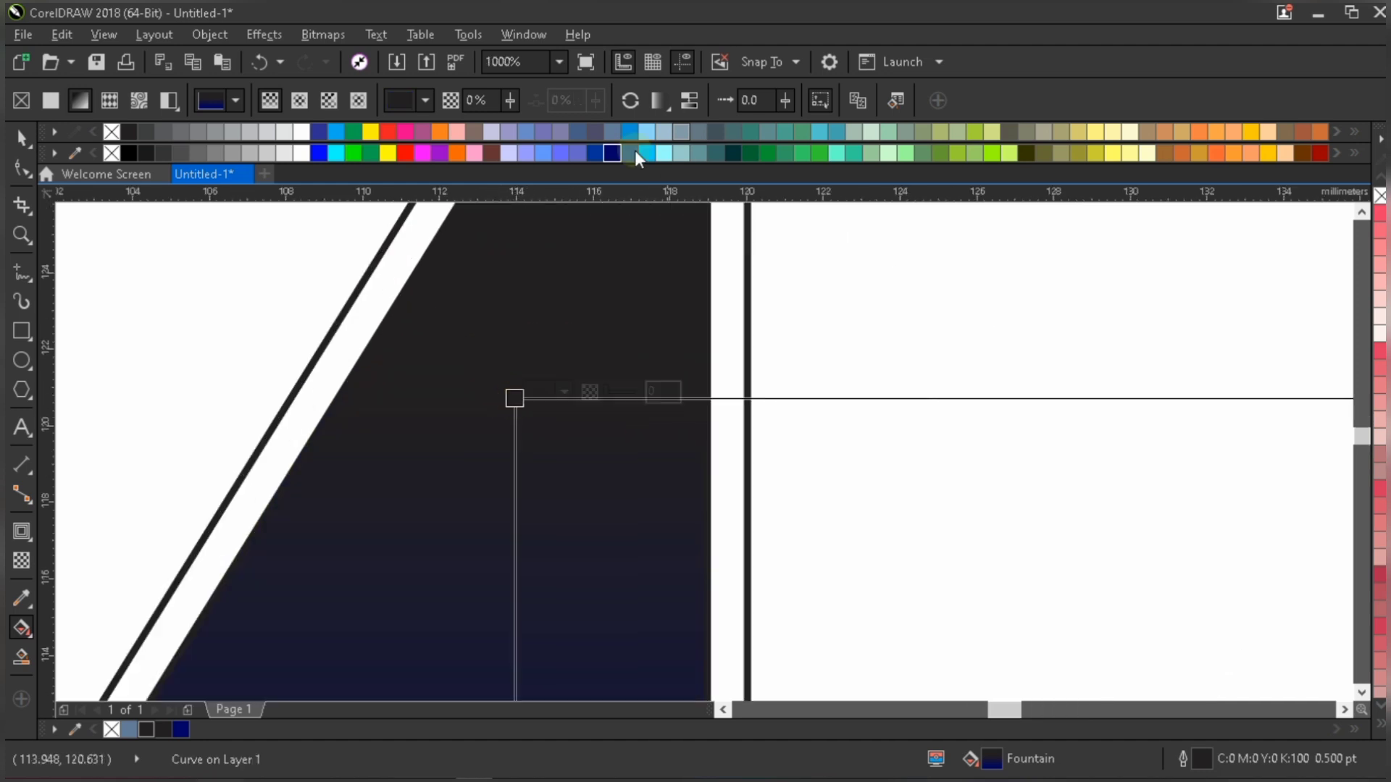
pyautogui.click(612, 154)
pyautogui.scroll(-5, 537, 311)
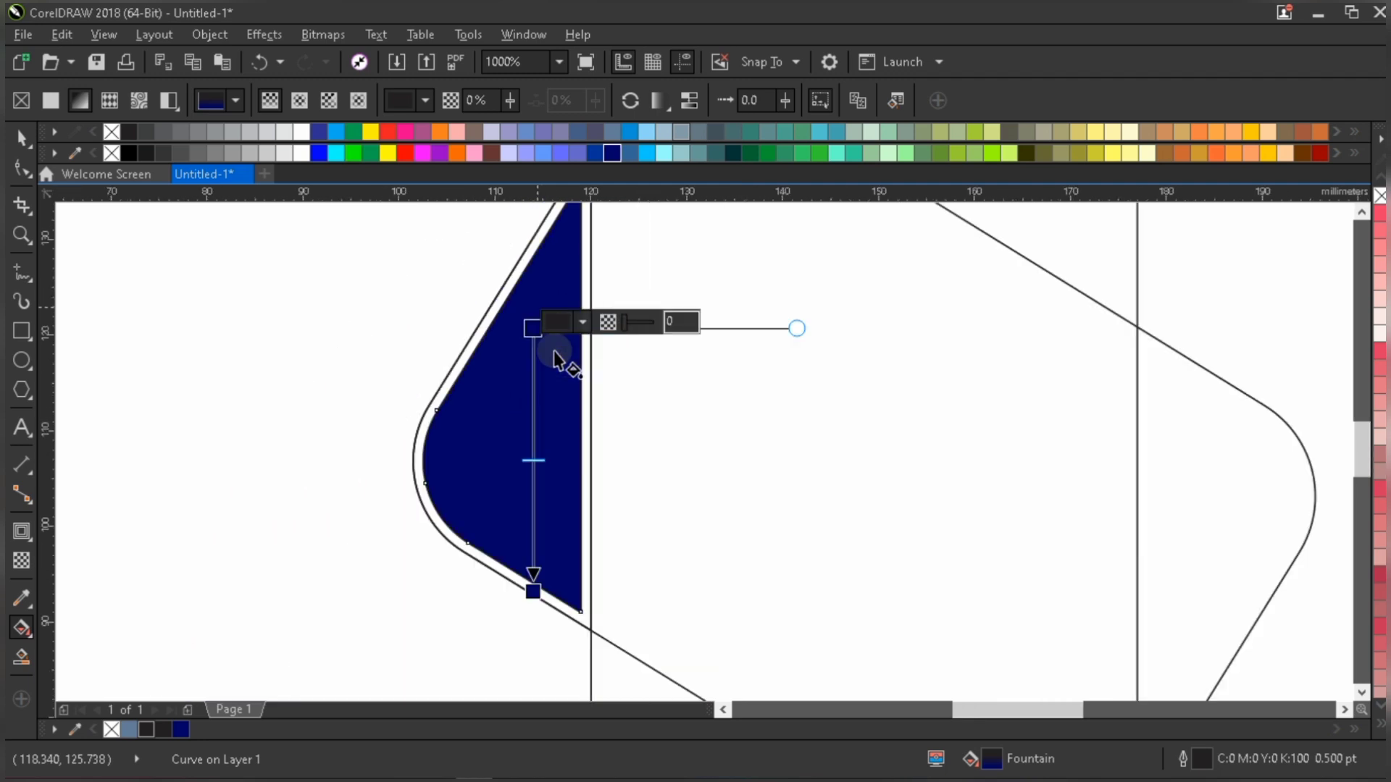
# Add a middle colour node to the inner curve's fountain fill, make it cyan, and move it slightly upward
pyautogui.scroll(5, 539, 456)
pyautogui.scroll(-3, 534, 466)
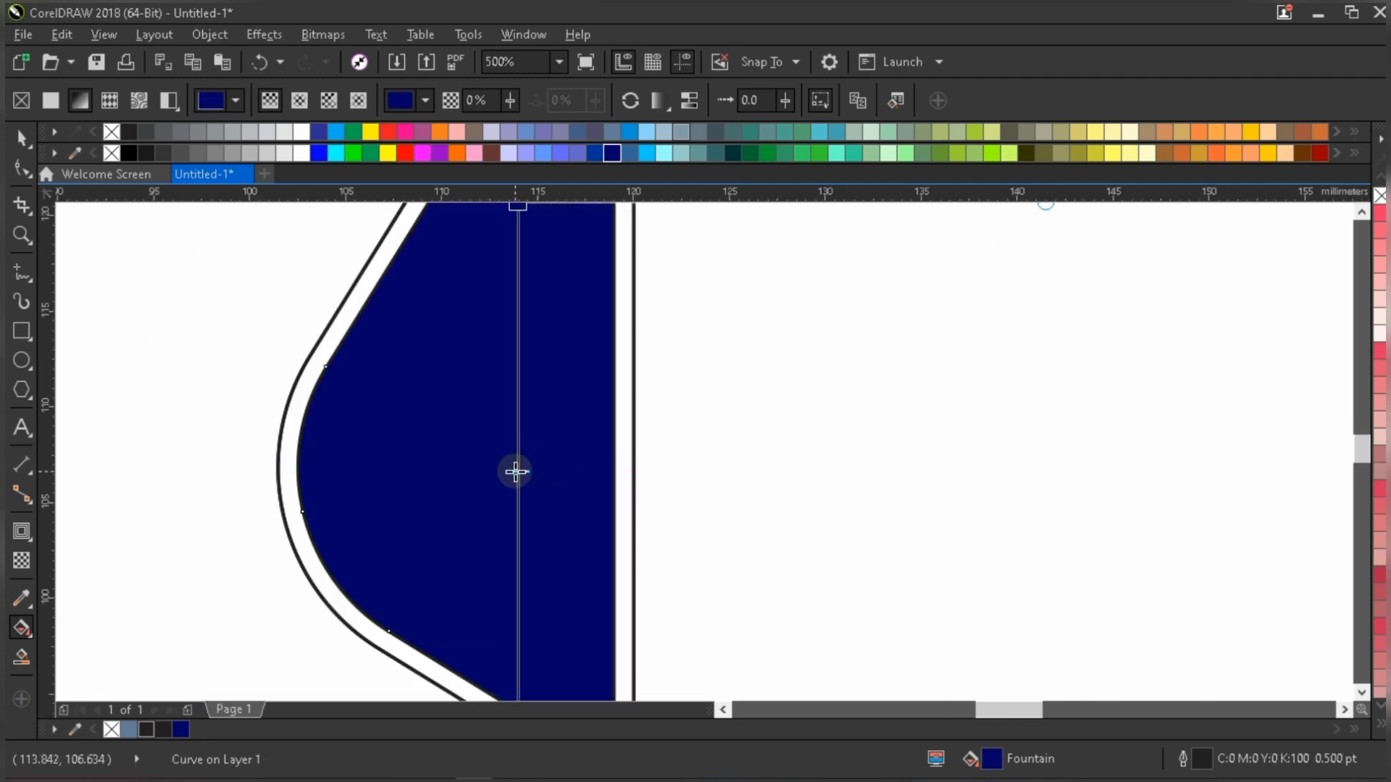
pyautogui.scroll(2, 516, 467)
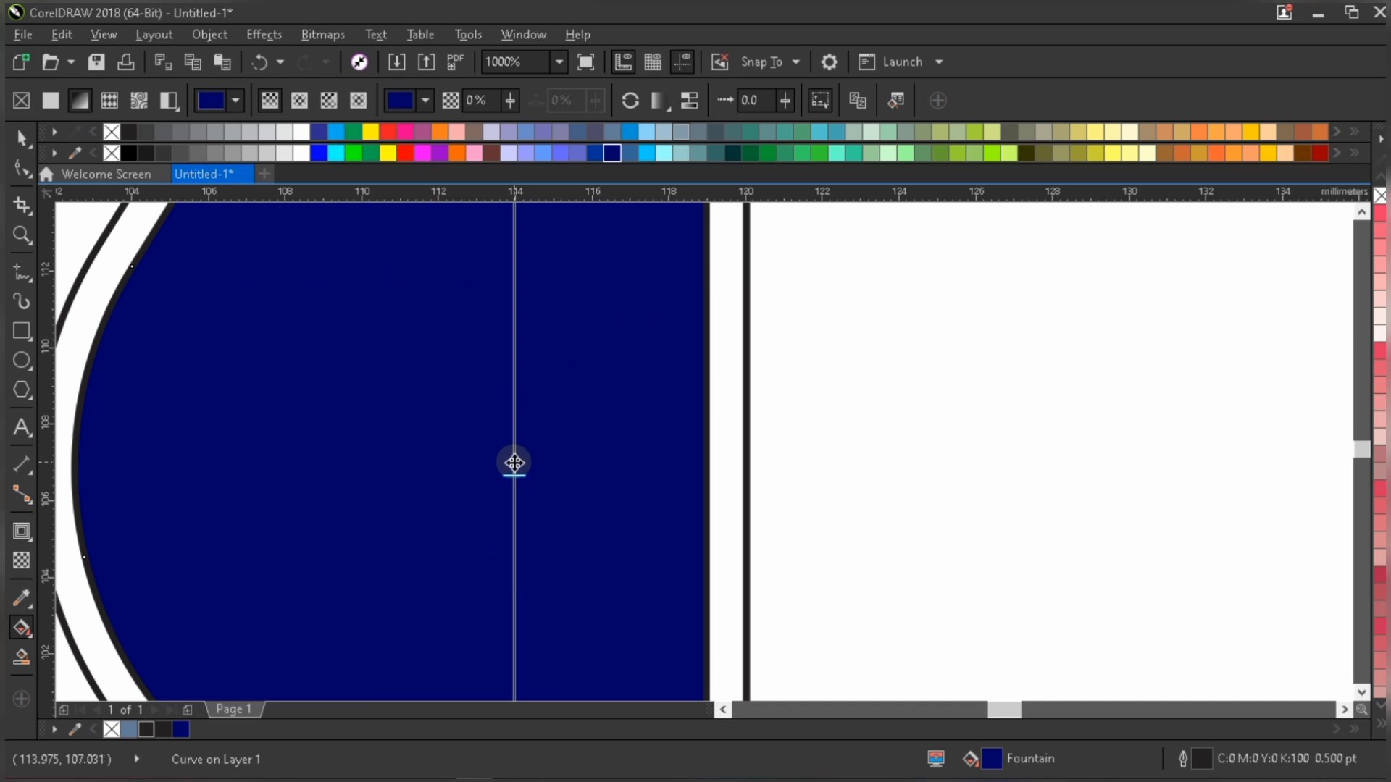
pyautogui.click(514, 463)
pyautogui.scroll(-2, 514, 463)
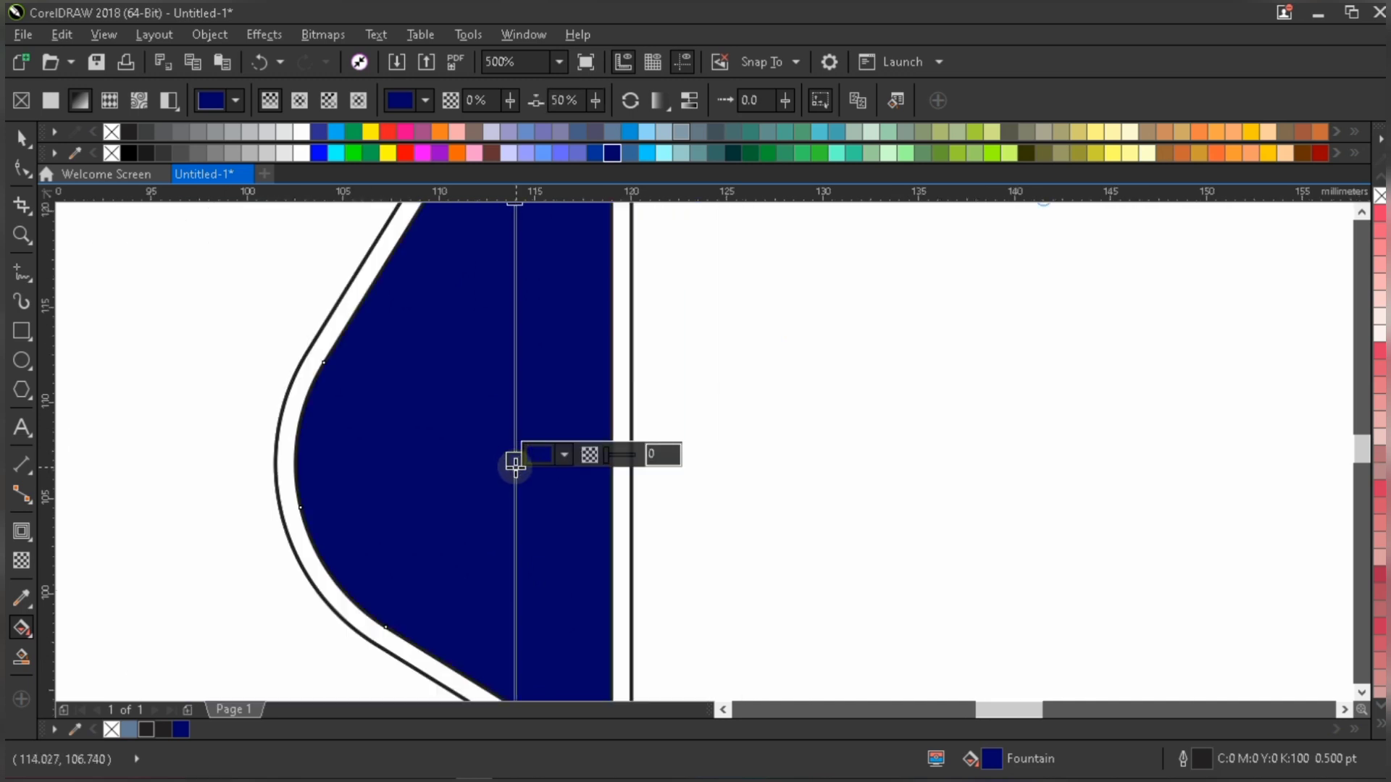
pyautogui.scroll(-2, 514, 462)
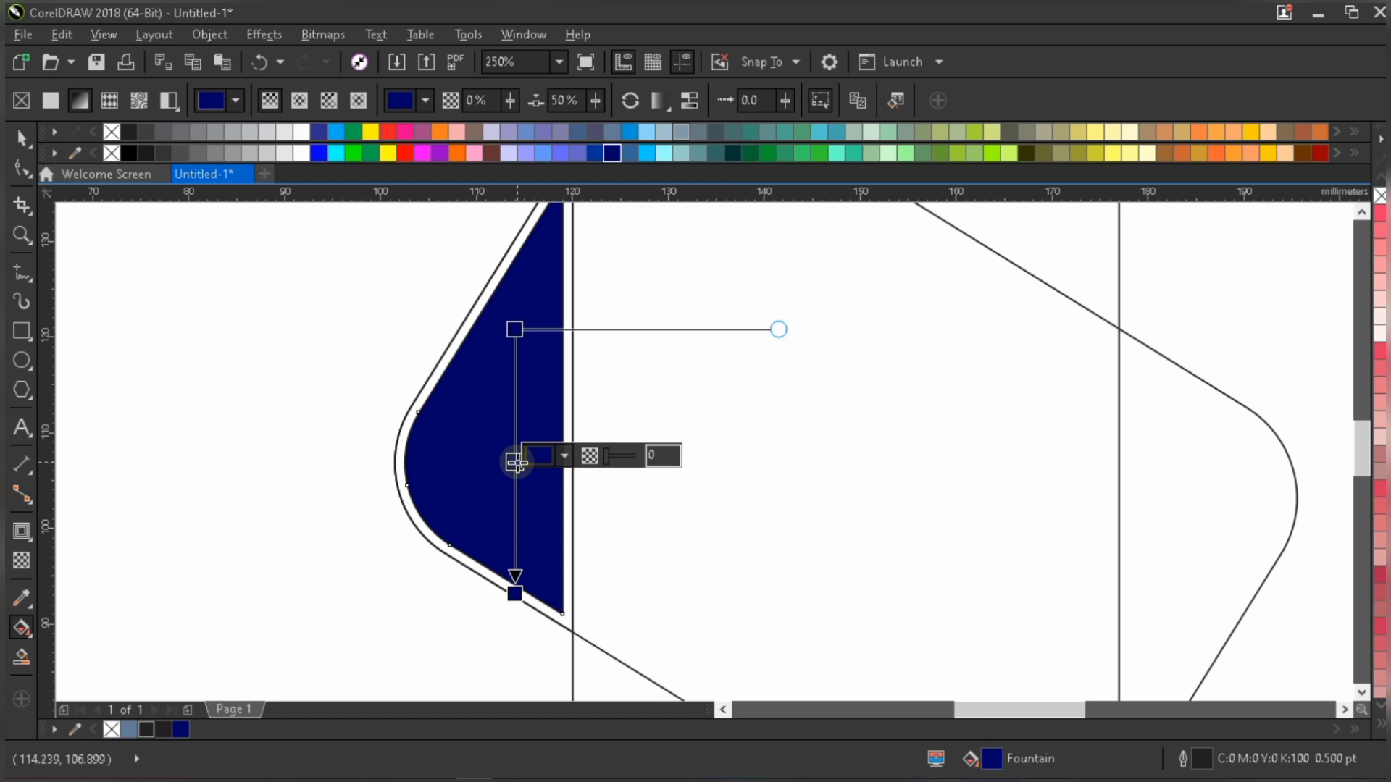
pyautogui.click(336, 153)
pyautogui.moveTo(514, 459); pyautogui.dragTo(515, 429)
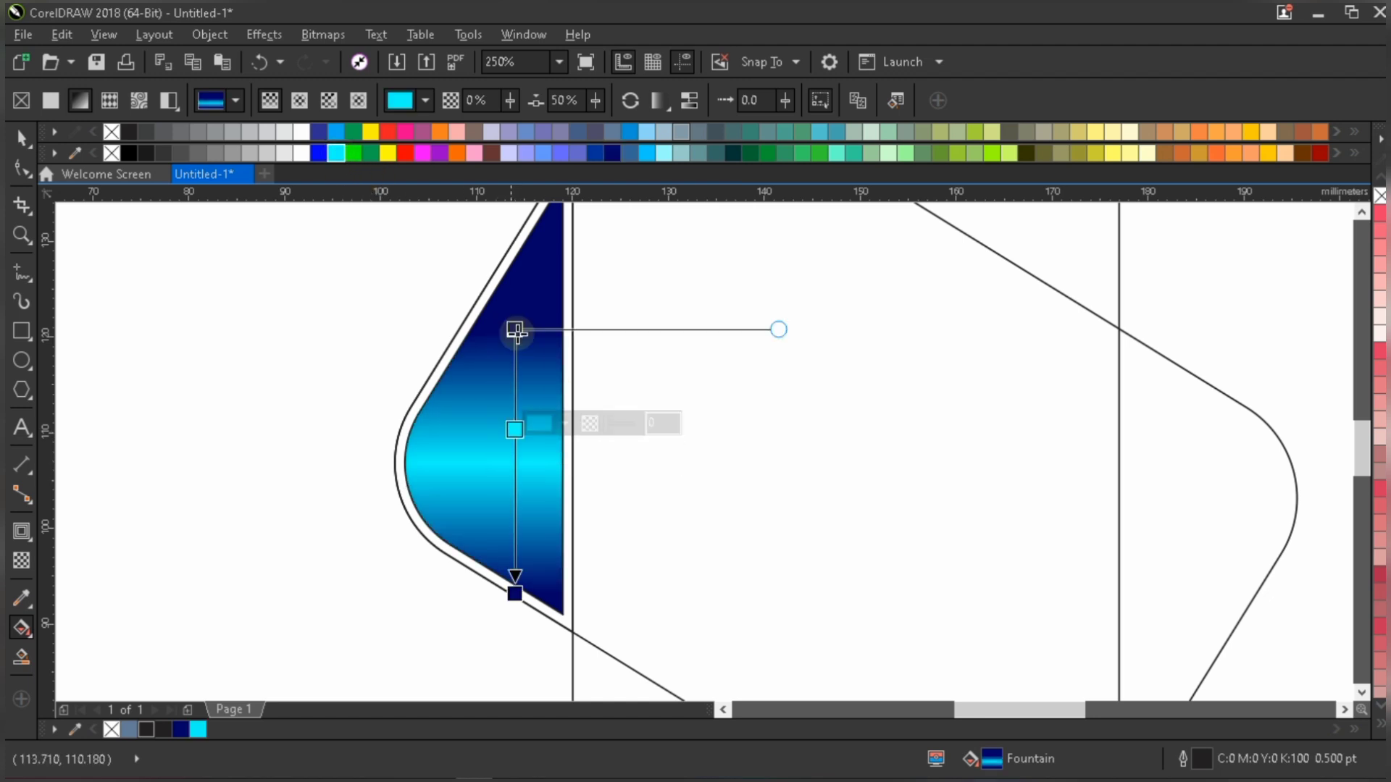
# Fine-tune the positions of the fountain fill's start, middle and end nodes so the cyan band runs across the rounded corner
pyautogui.moveTo(514, 329); pyautogui.dragTo(516, 304)
pyautogui.moveTo(513, 416); pyautogui.dragTo(515, 432)
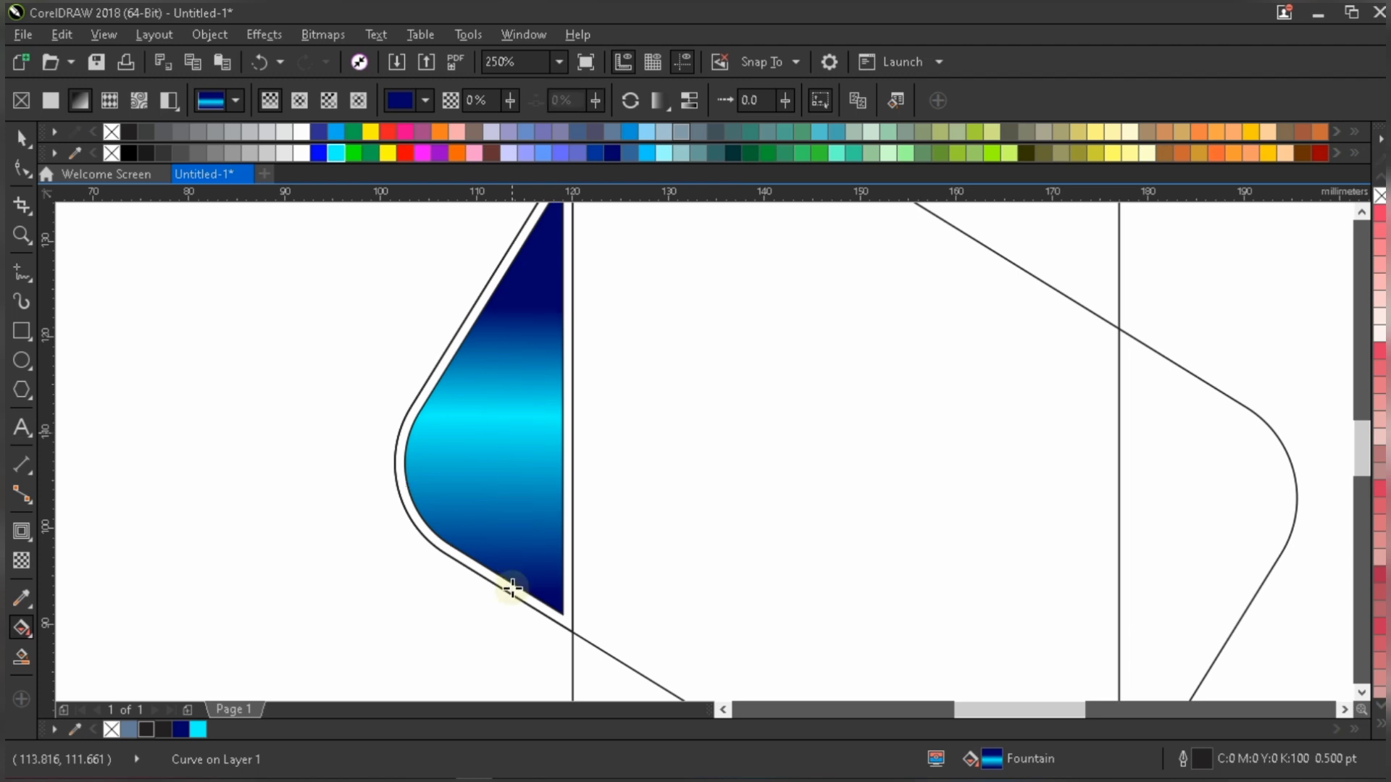
pyautogui.moveTo(513, 579); pyautogui.dragTo(512, 552)
pyautogui.scroll(-2, 512, 552)
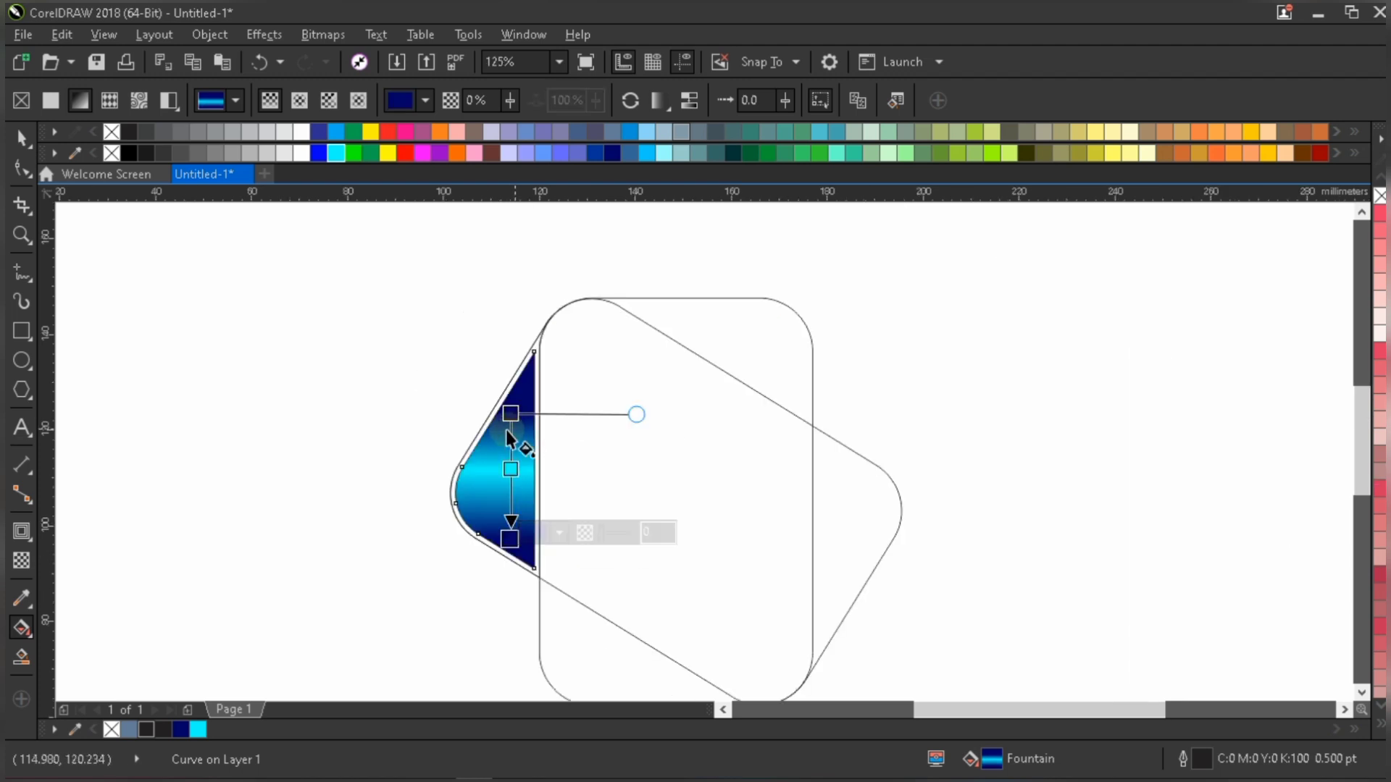
pyautogui.moveTo(512, 417); pyautogui.dragTo(511, 424)
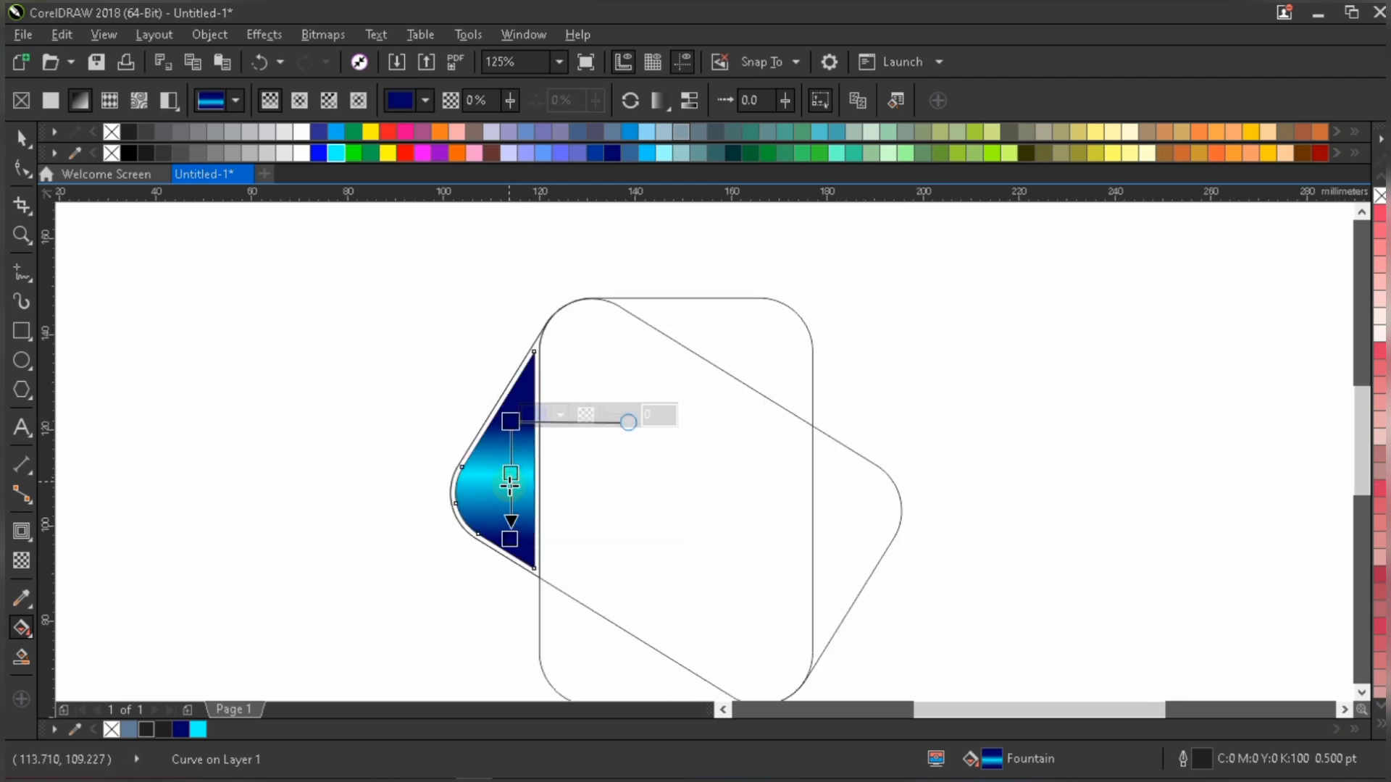
pyautogui.click(510, 480)
pyautogui.click(510, 534)
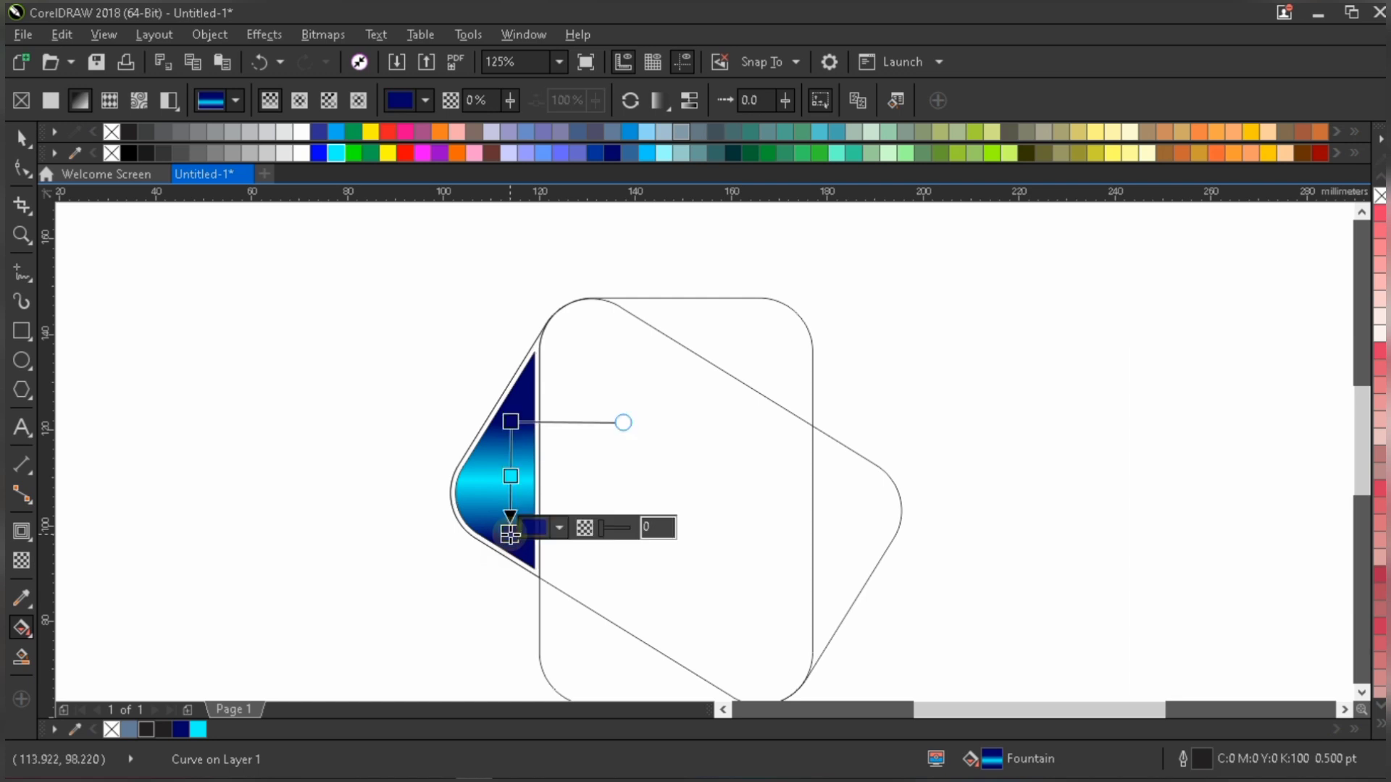
pyautogui.click(512, 423)
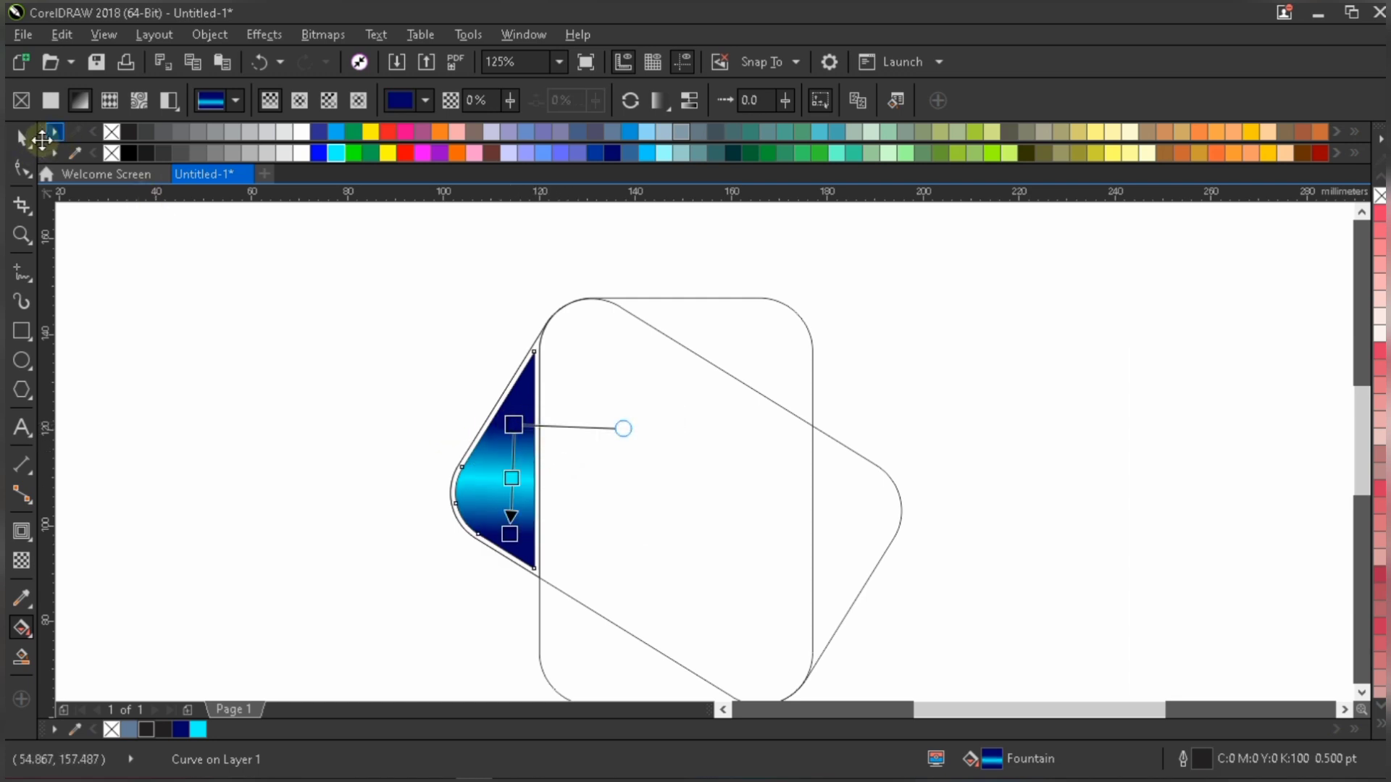
# Remove the outline from the gradient-filled curve
pyautogui.click(23, 136)
pyautogui.scroll(2, 507, 437)
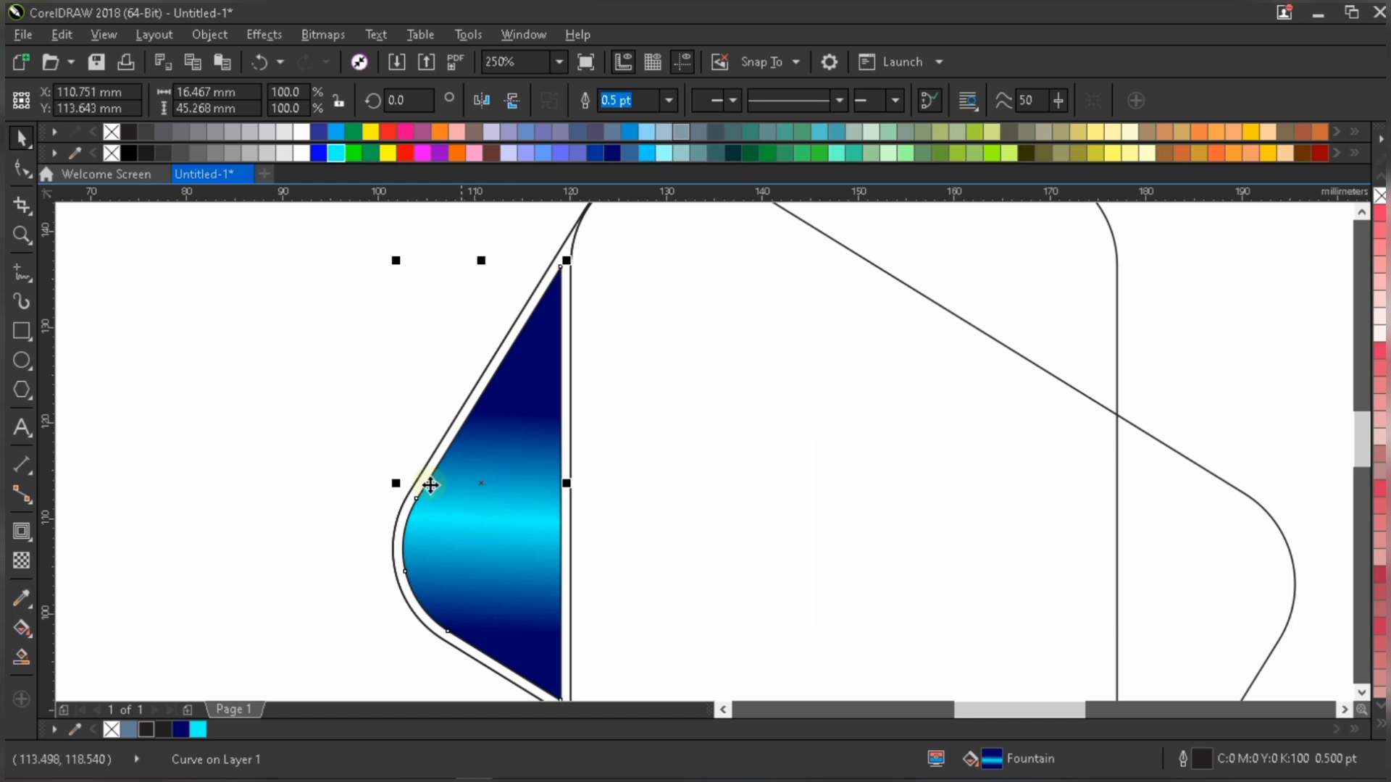
pyautogui.rightClick(1380, 196)
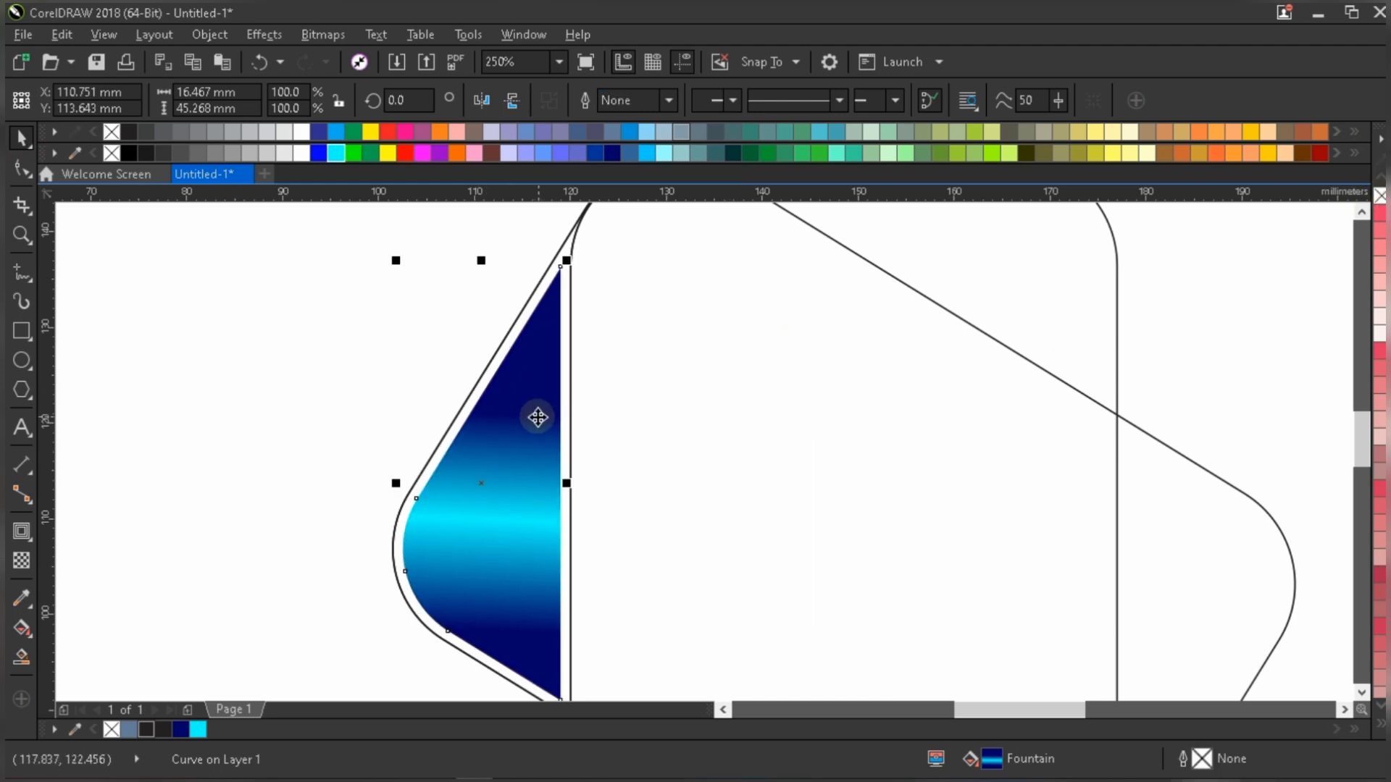
pyautogui.scroll(-4, 537, 413)
pyautogui.scroll(2, 554, 424)
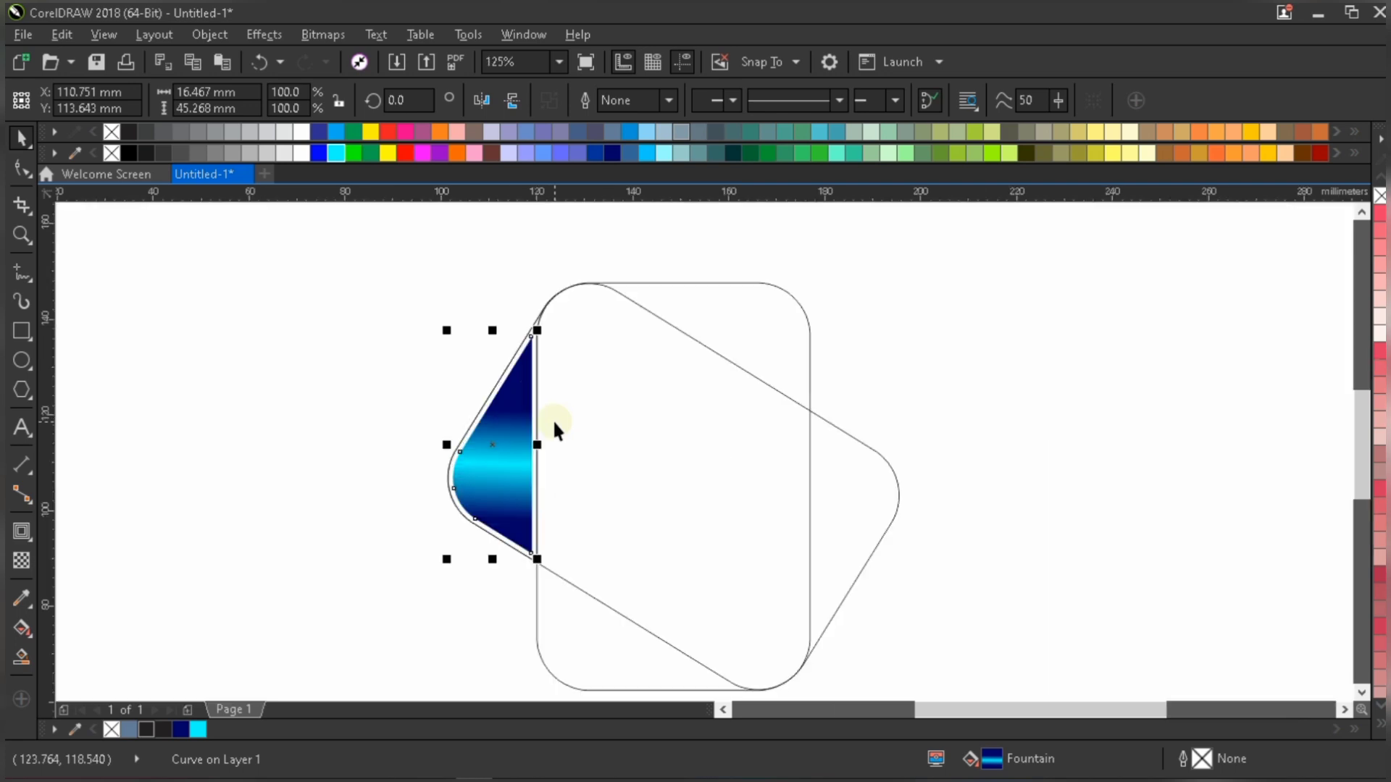
# Show the gradient curve's rotation handles and move its rotation centre to the common centre of the two rounded rectangles
pyautogui.click(491, 445)
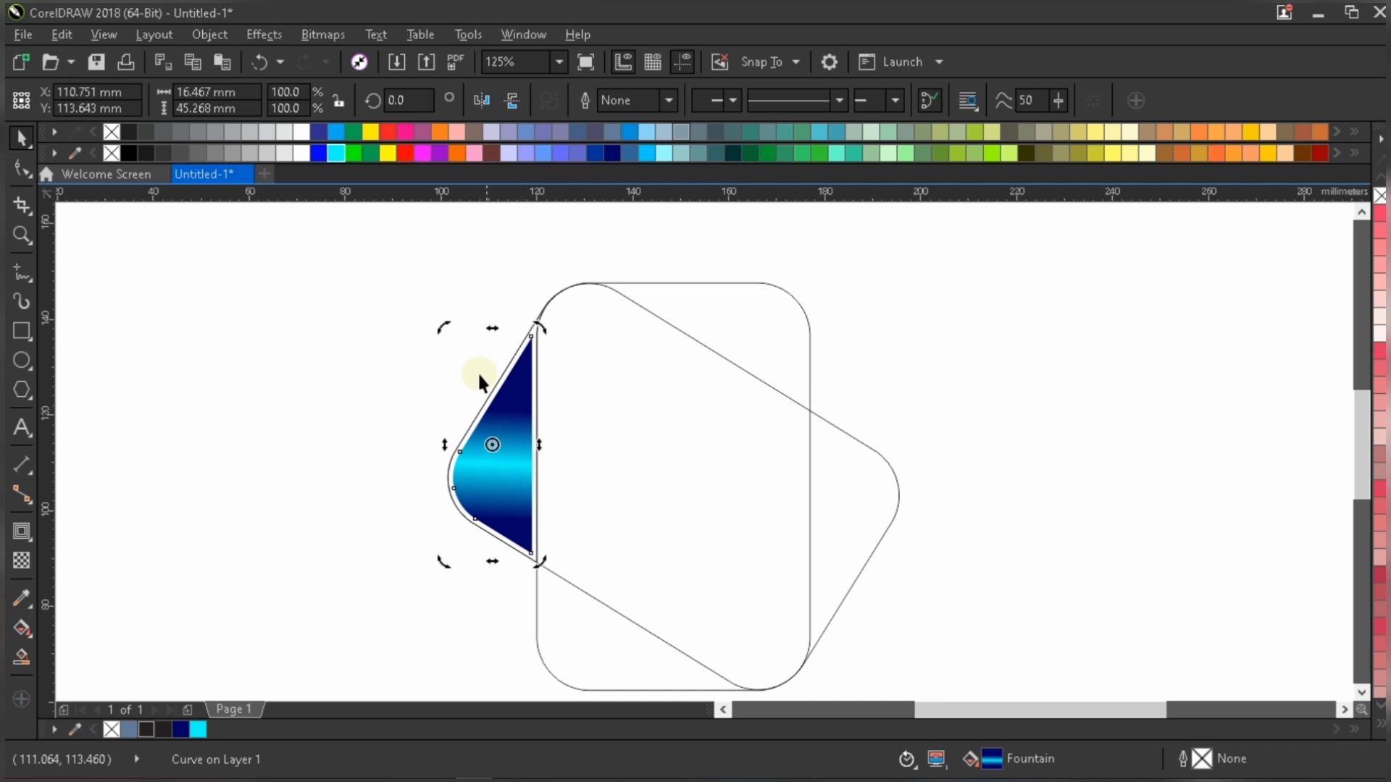
pyautogui.scroll(2, 510, 333)
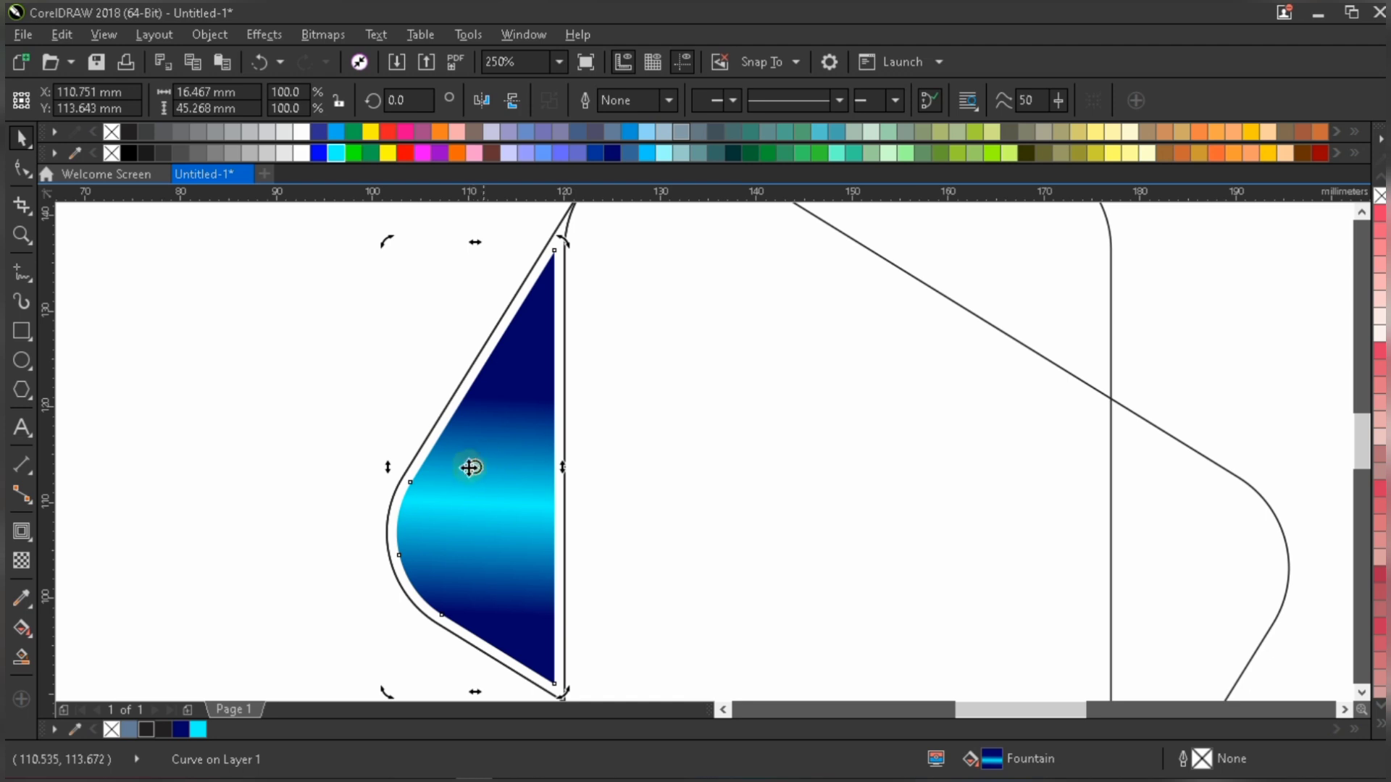
pyautogui.scroll(-2, 476, 464)
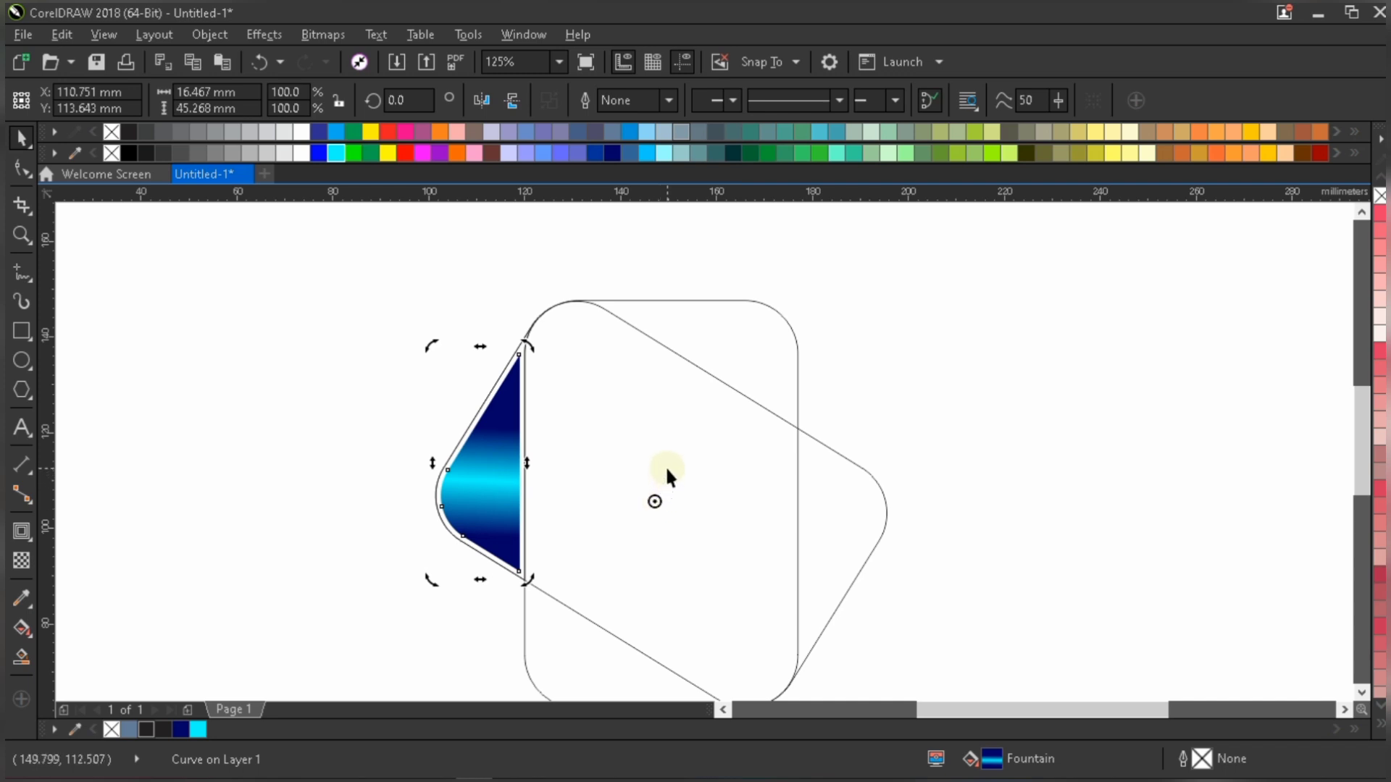
pyautogui.scroll(1, 471, 434)
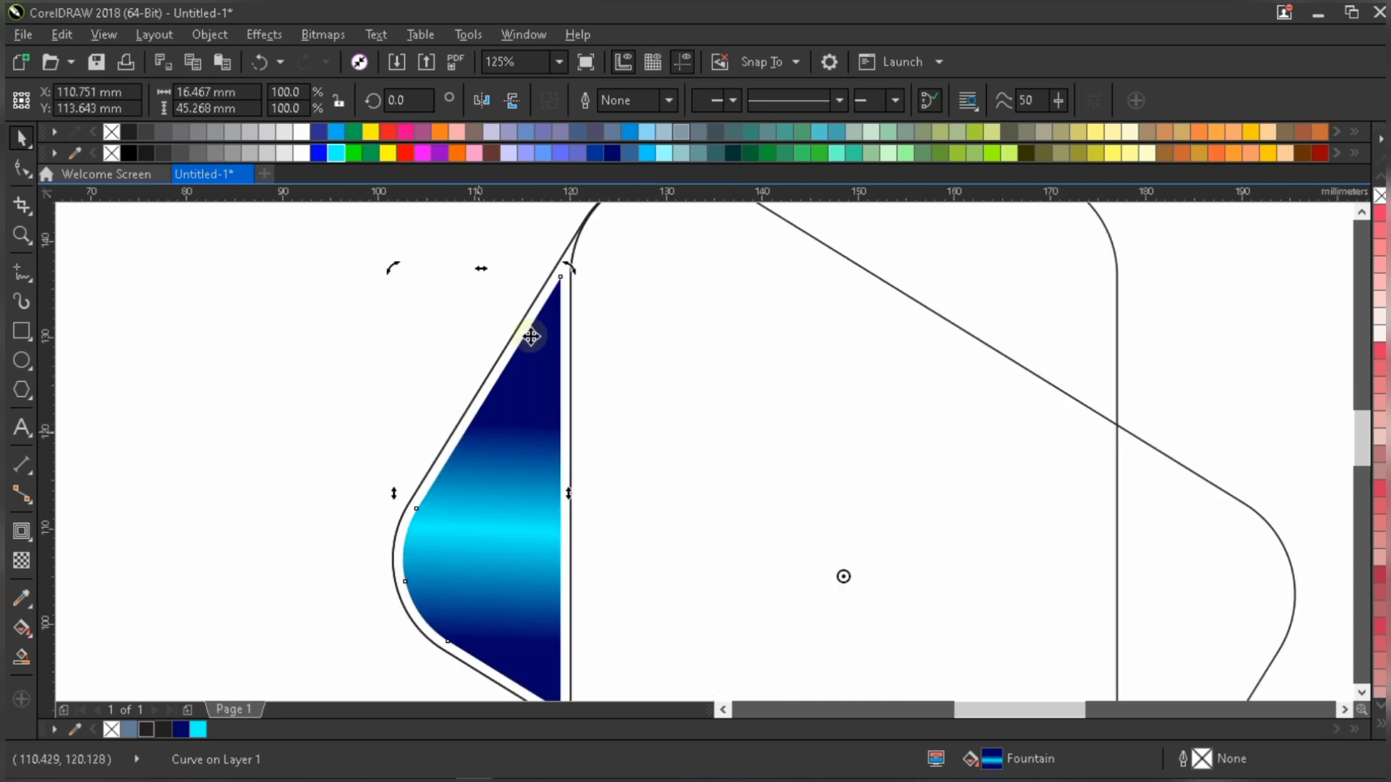
pyautogui.scroll(-1, 406, 258)
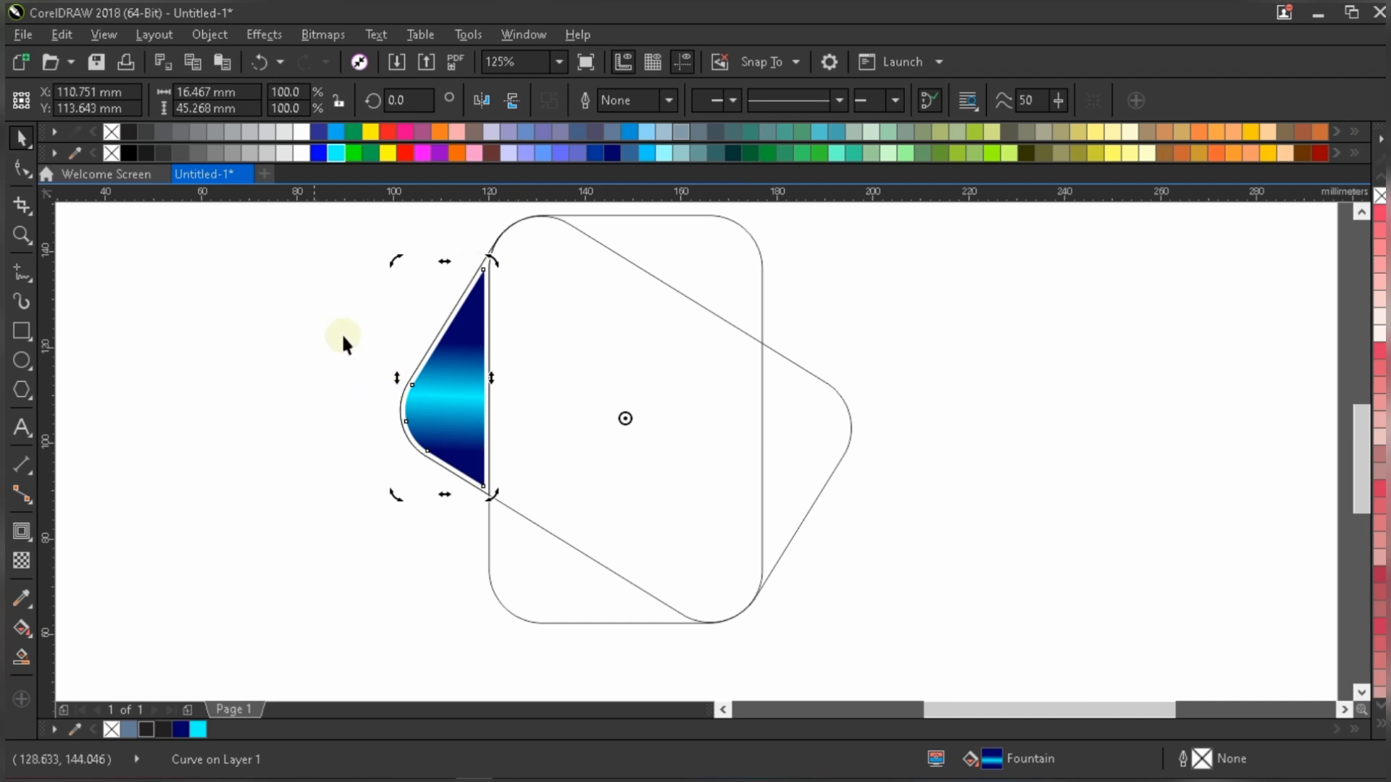
pyautogui.scroll(1, 395, 260)
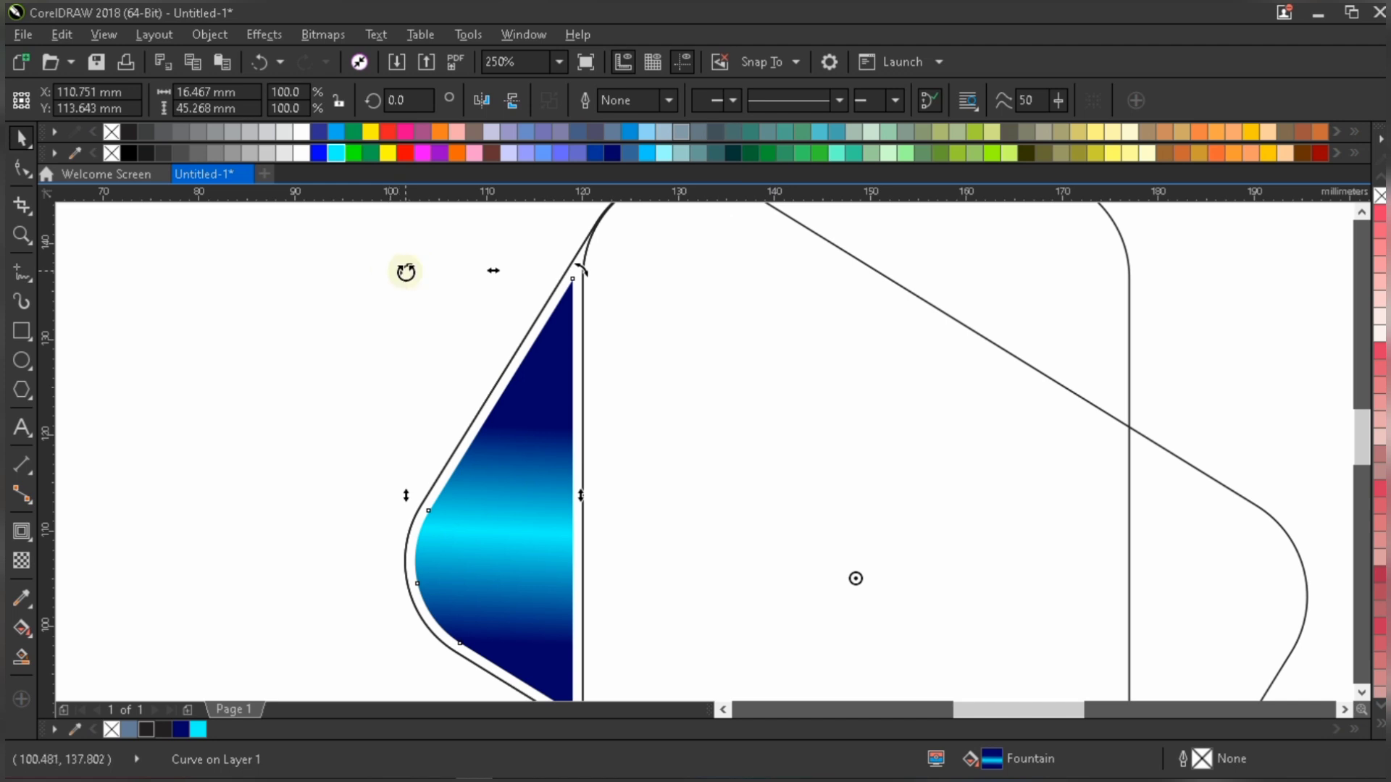
pyautogui.scroll(-1, 442, 336)
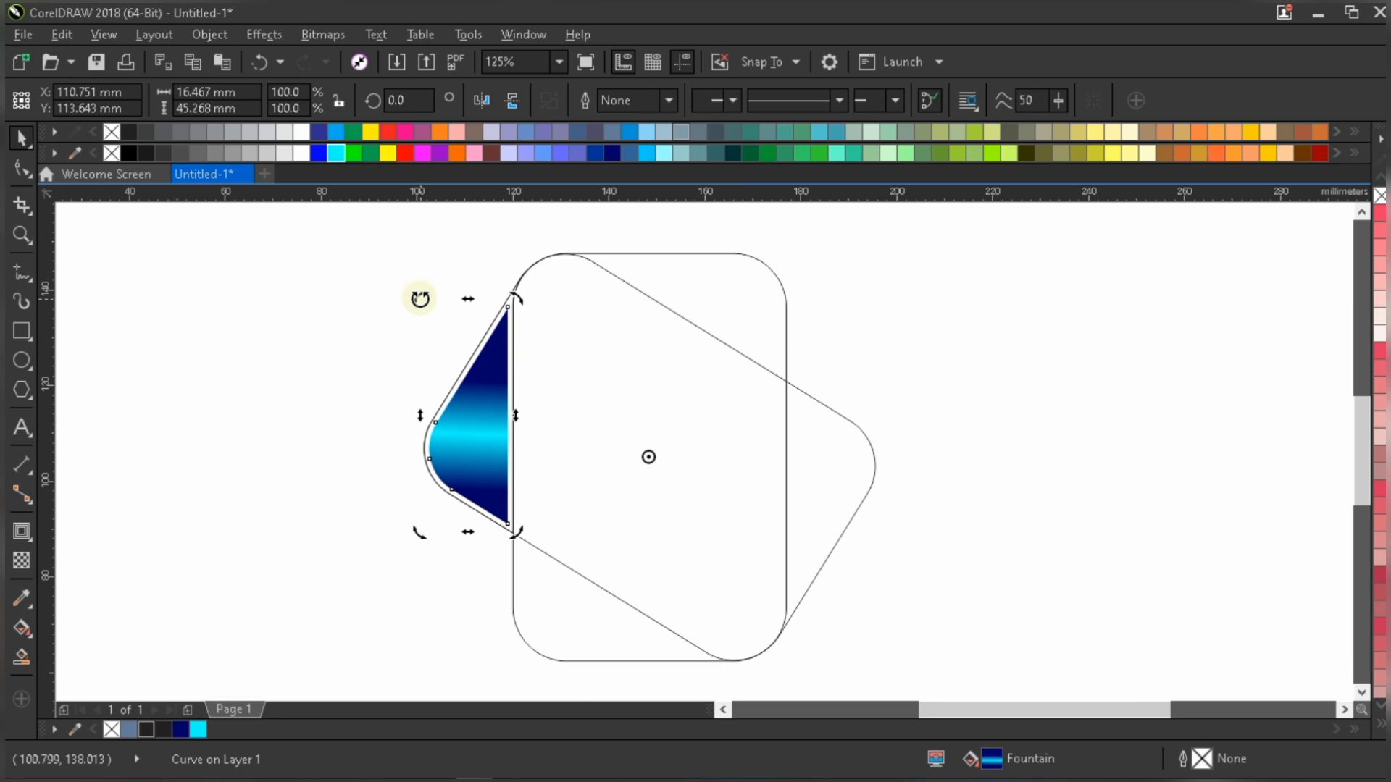
# Rotate a copy of the gradient curve by 300° about the shared centre and repeat the duplication four times to complete the ring
pyautogui.moveTo(419, 298); pyautogui.dragTo(641, 251)
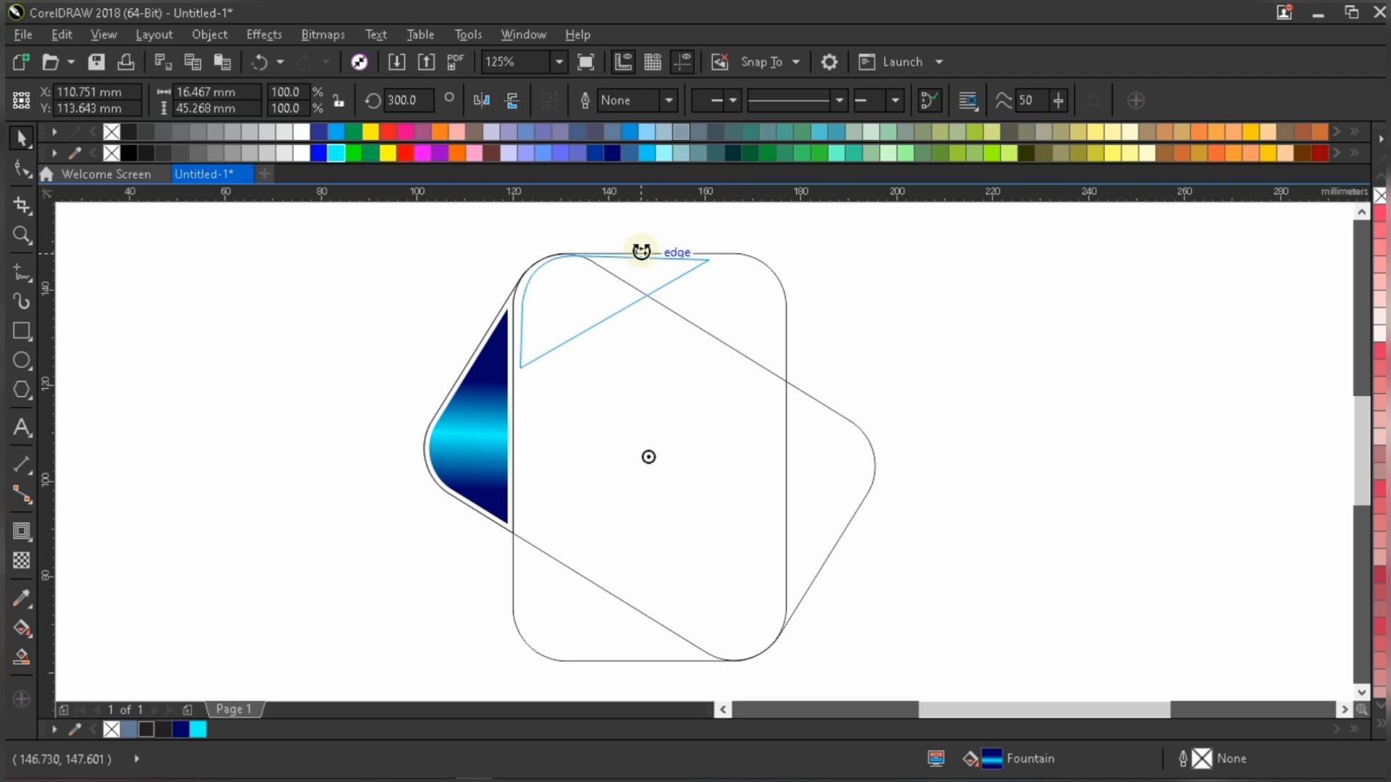
pyautogui.moveTo(641, 251); pyautogui.dragTo(641, 251)
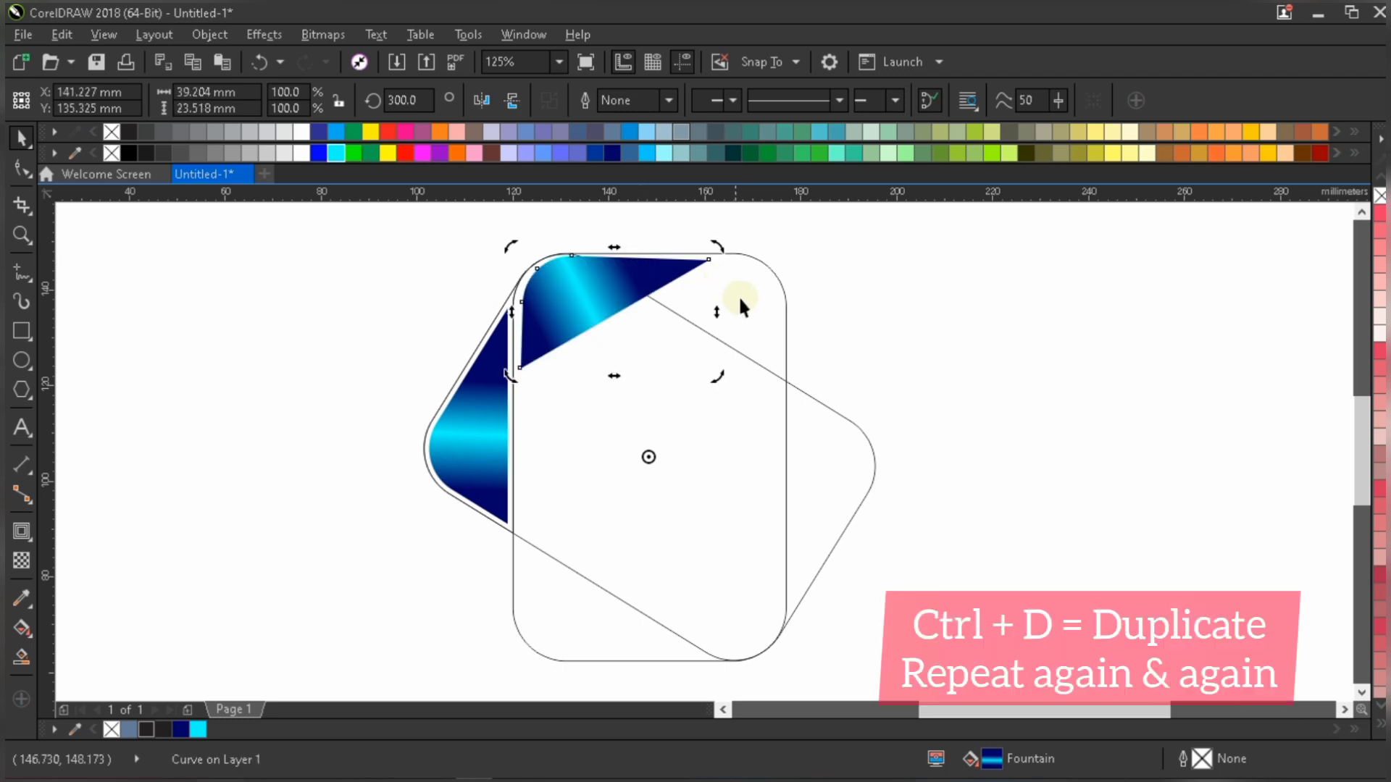
pyautogui.hotkey('ctrl', 'd')
pyautogui.hotkey('ctrl', 'd')
pyautogui.hotkey('ctrl', 'd')
pyautogui.hotkey('ctrl', 'd')
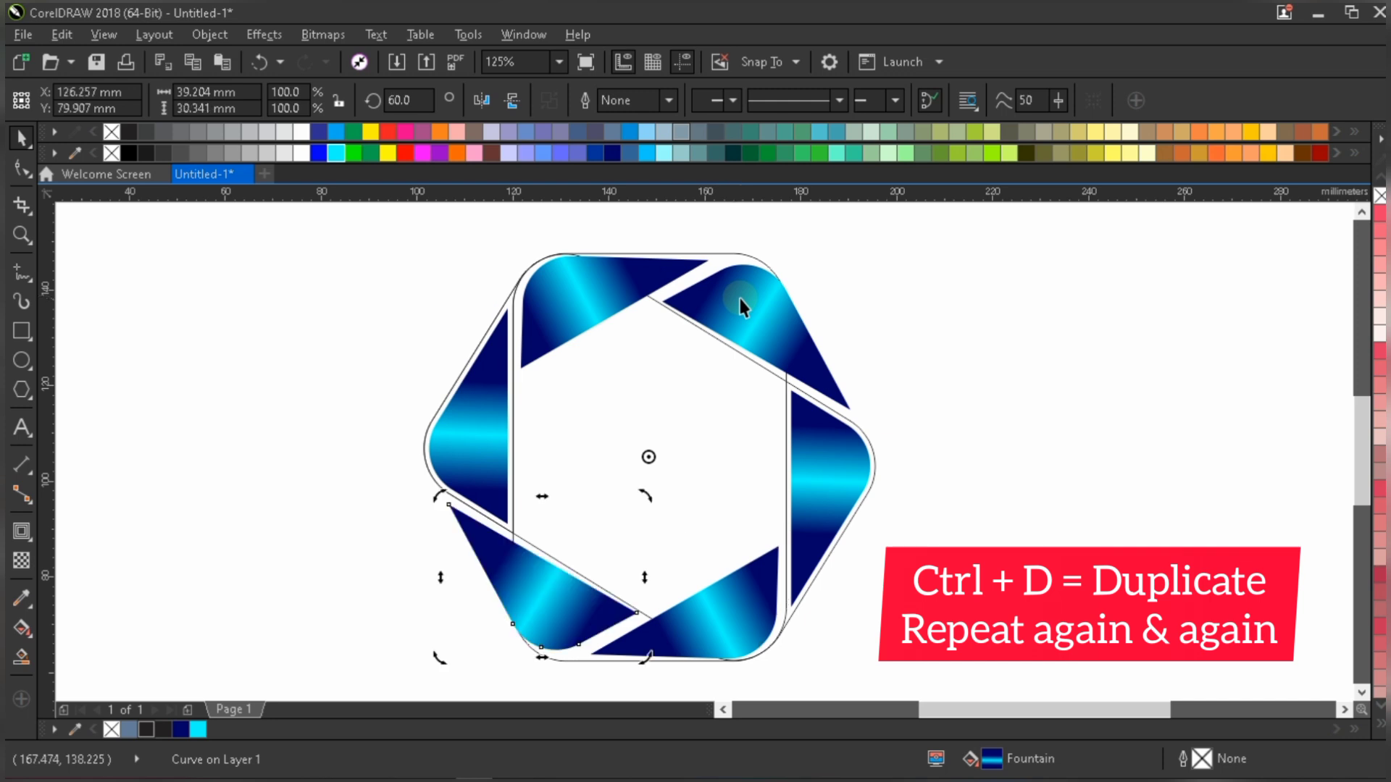
# Delete both rounded rectangles and the leftover outline curve around the original segment
pyautogui.scroll(-1, 725, 466)
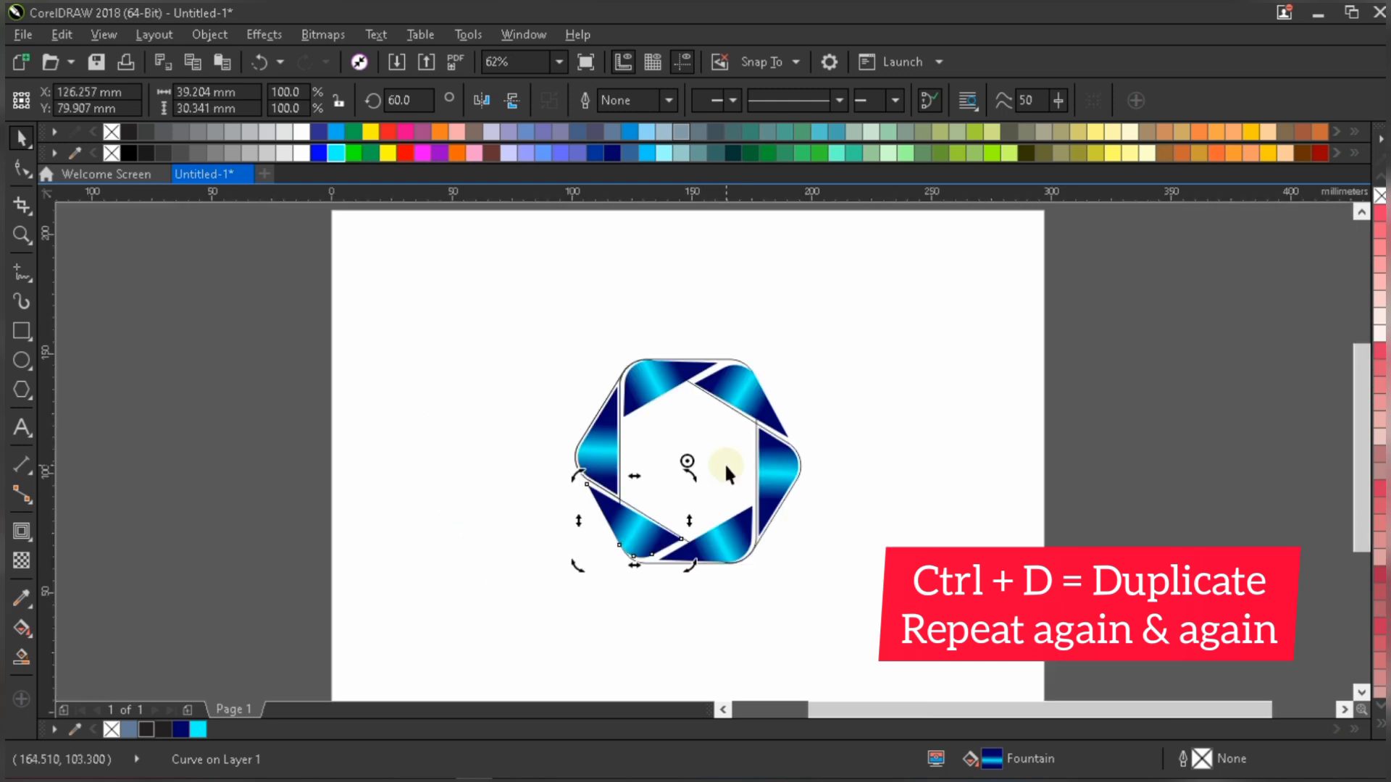
pyautogui.scroll(1, 725, 465)
pyautogui.click(725, 464)
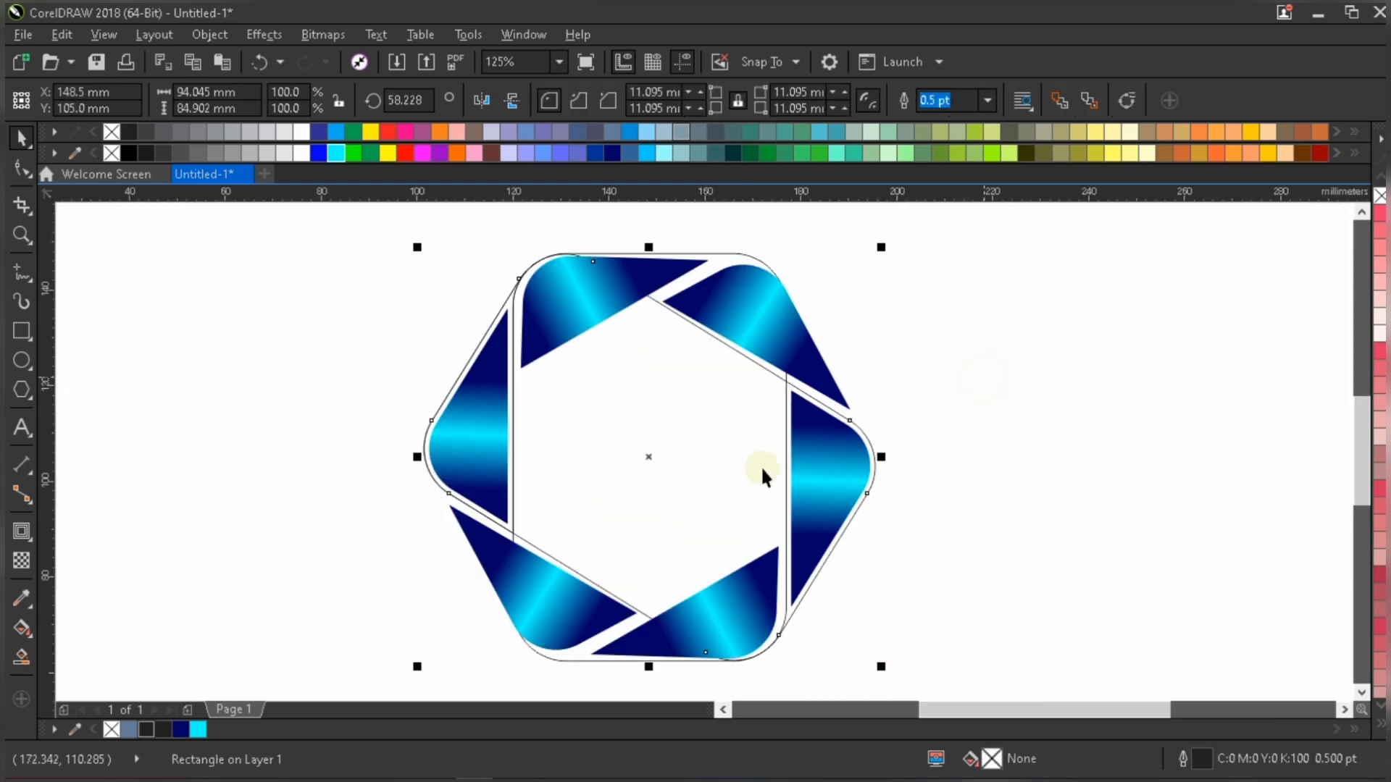
pyautogui.press('Escape')
pyautogui.click(786, 495)
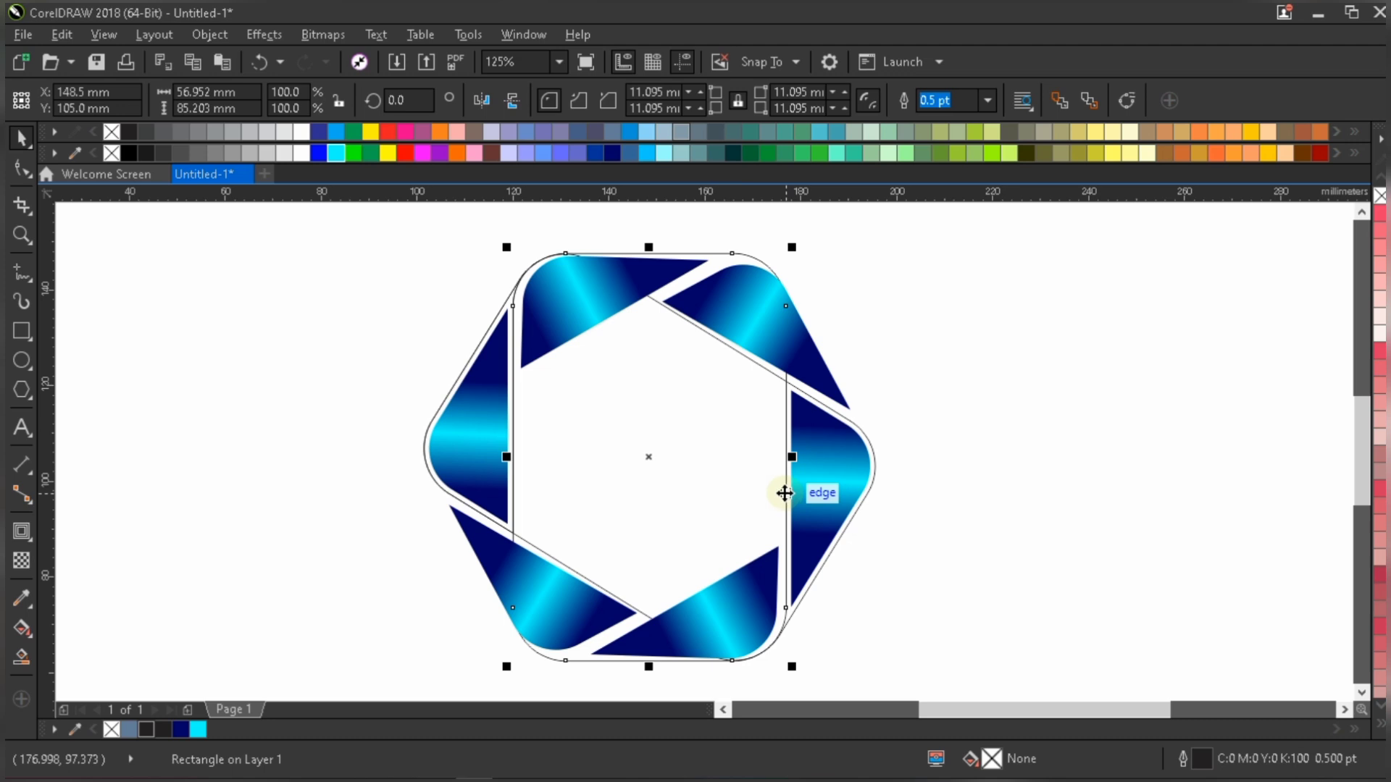
pyautogui.press('Escape')
pyautogui.click(785, 623)
pyautogui.press('Delete')
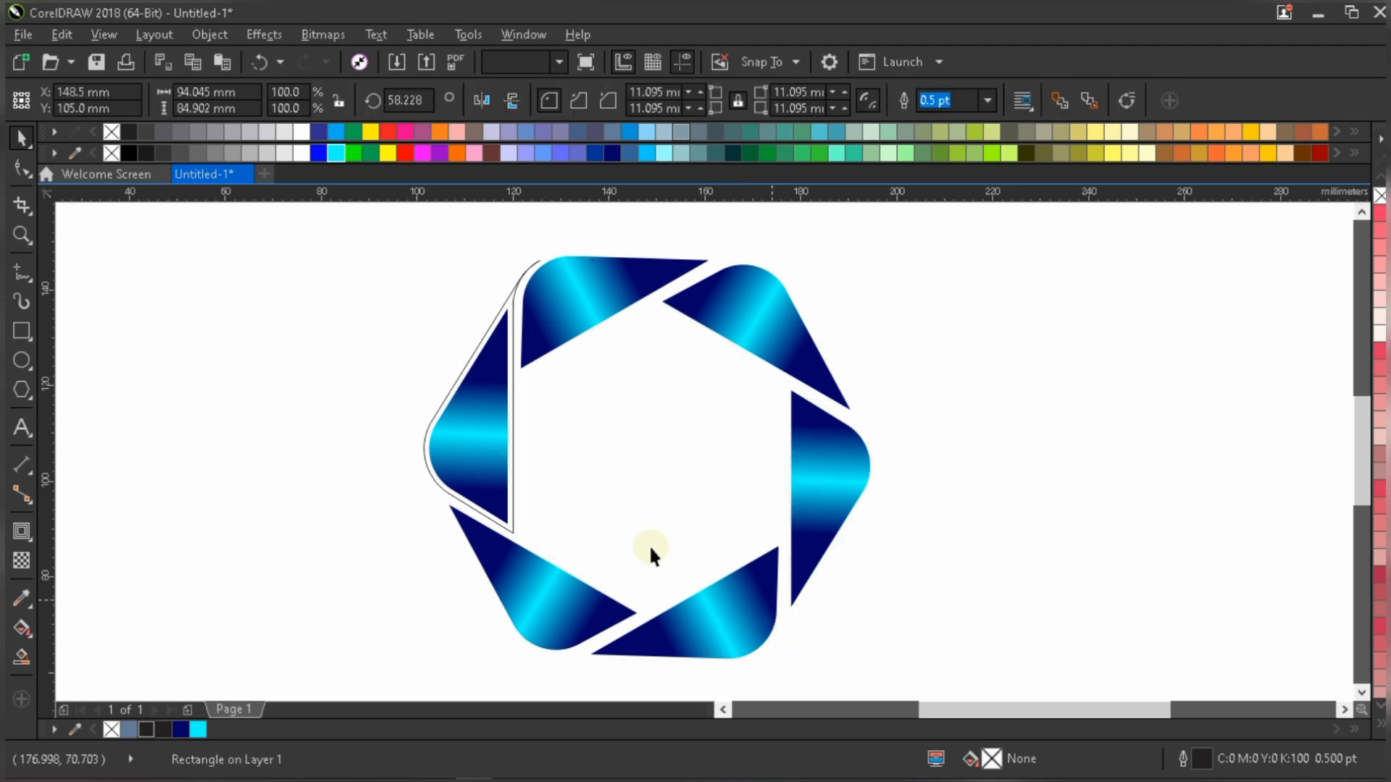
pyautogui.click(514, 531)
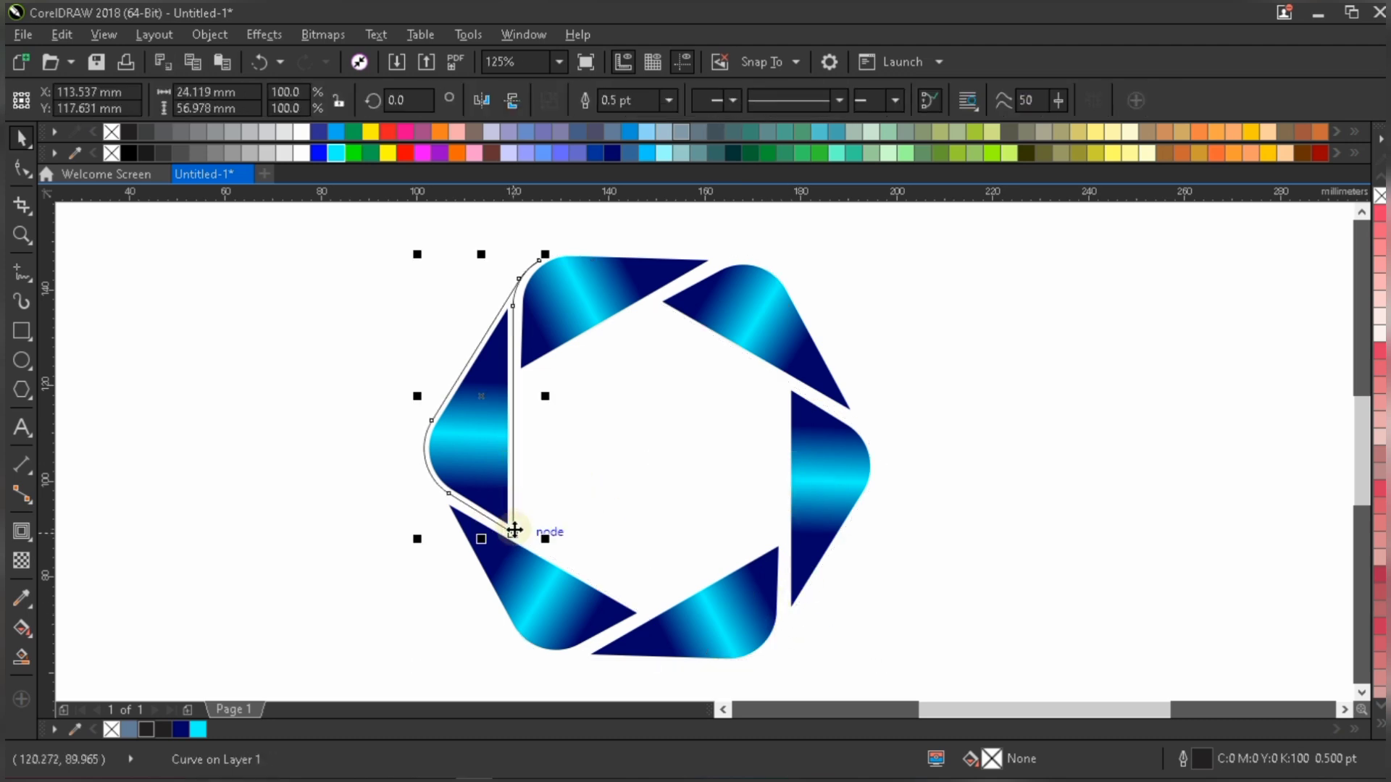
pyautogui.click(689, 452)
# Select all six gradient segments, group them, and clear the selection
pyautogui.scroll(-3, 701, 449)
pyautogui.moveTo(910, 261); pyautogui.dragTo(435, 662)
pyautogui.hotkey('ctrl', 'g')
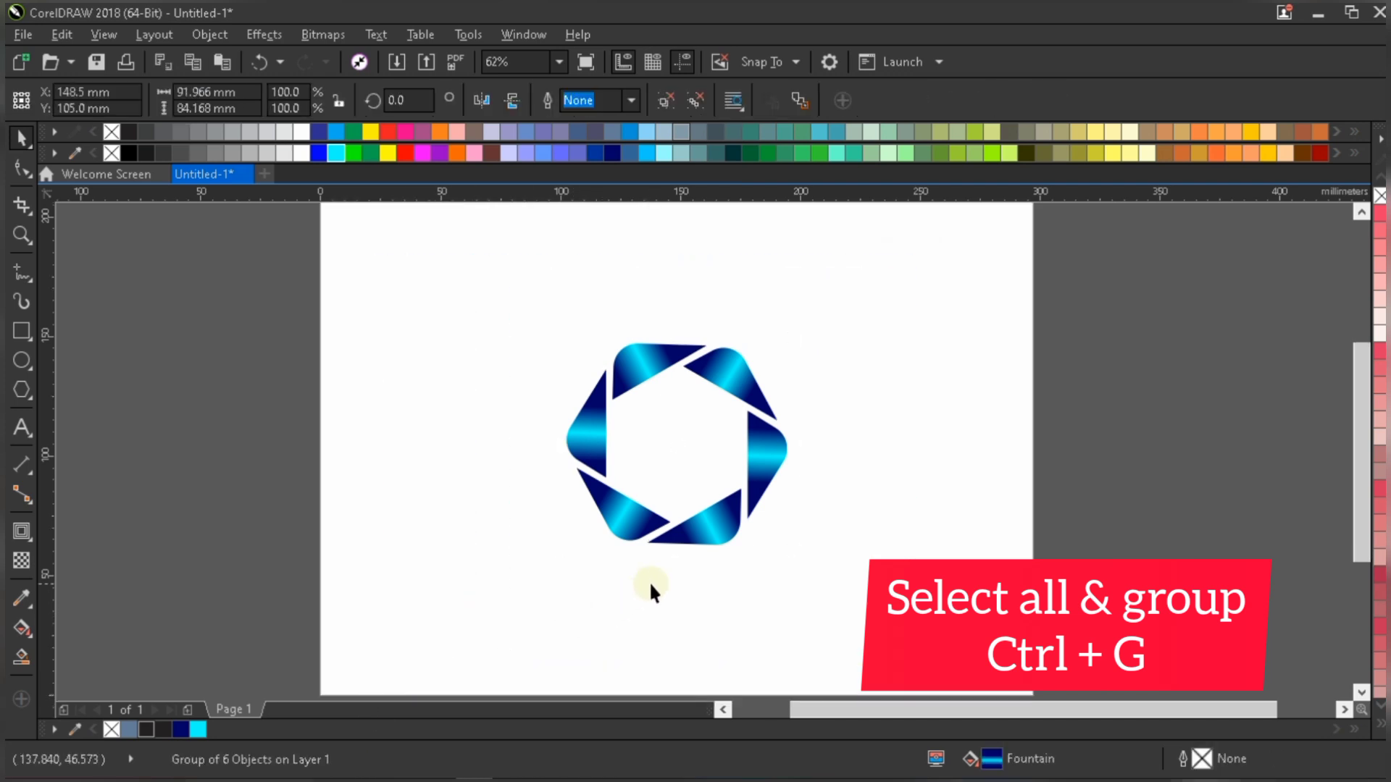
pyautogui.scroll(-1, 649, 581)
pyautogui.scroll(3, 780, 459)
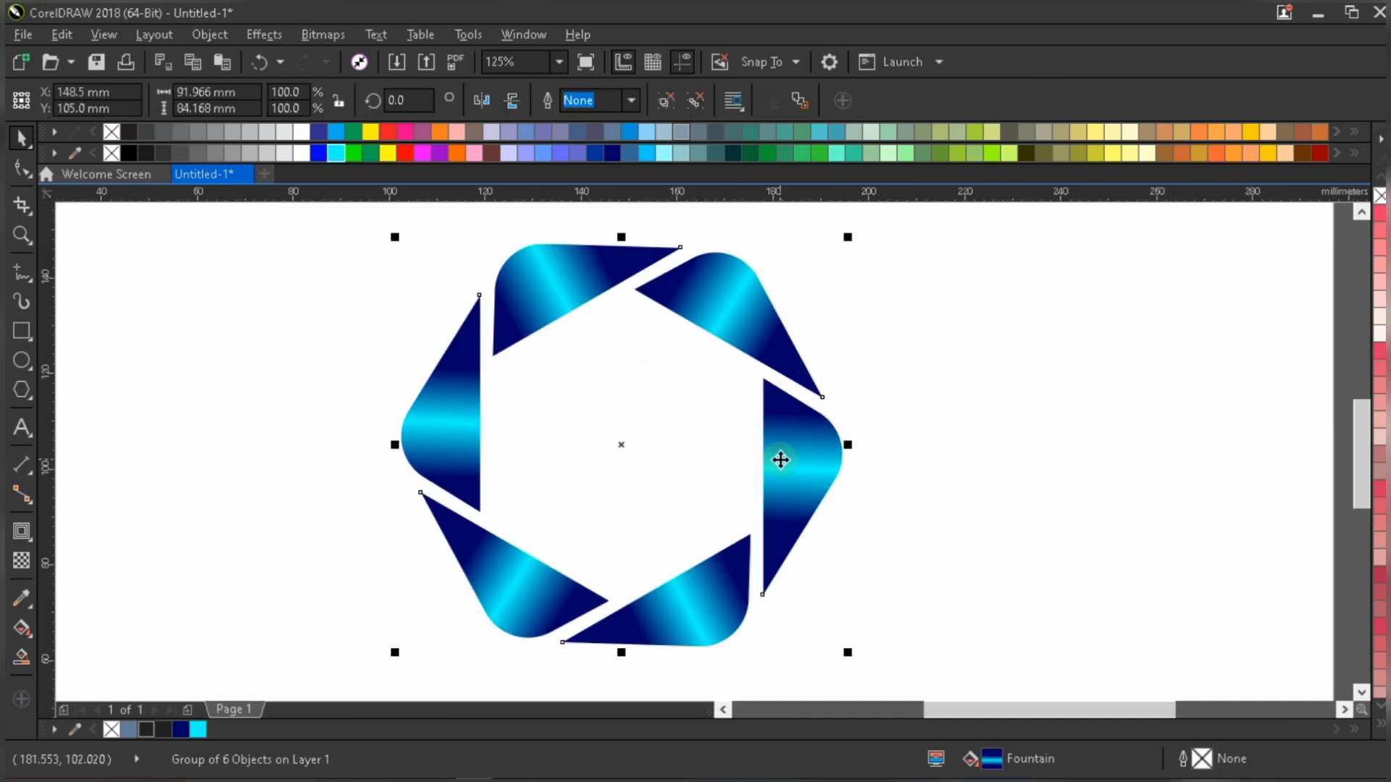
pyautogui.rightClick(960, 345)
pyautogui.click(863, 326)
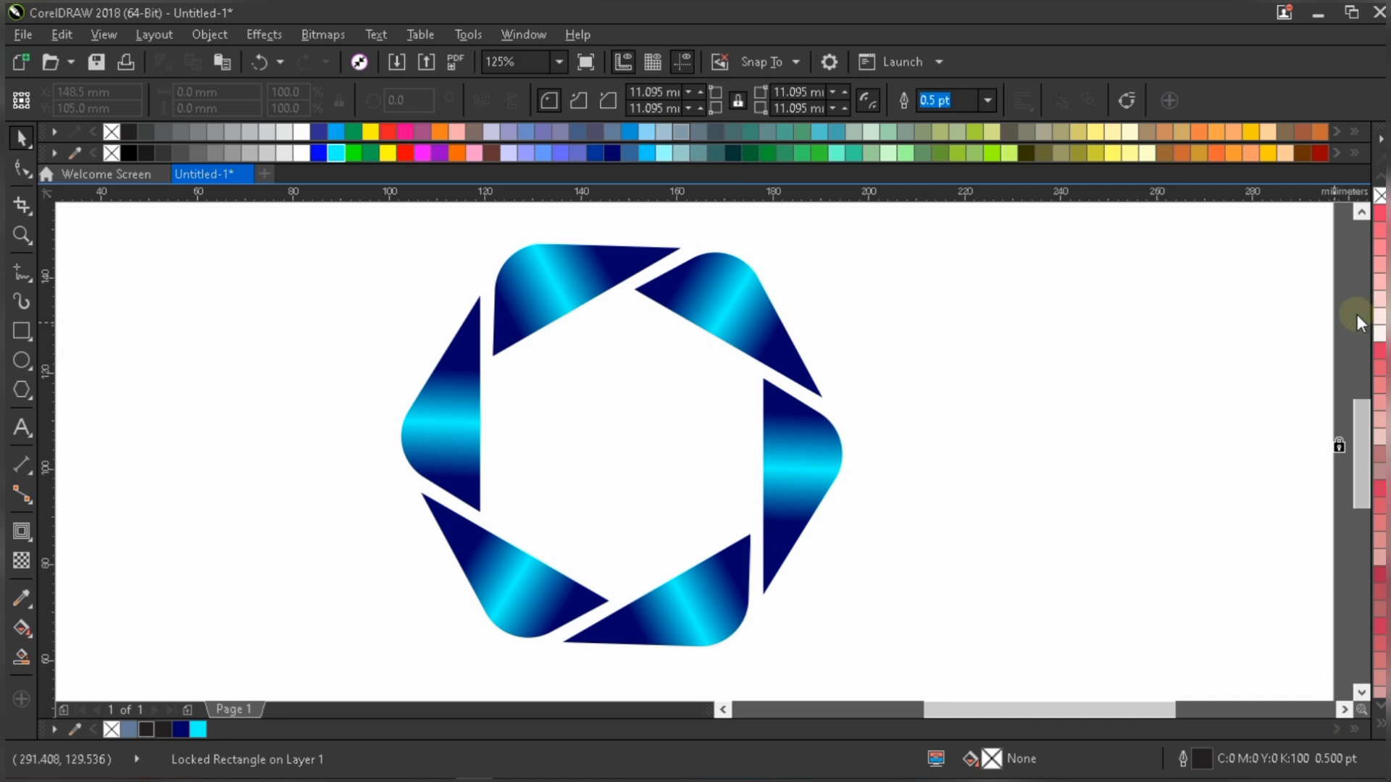
pyautogui.rightClick(1358, 315)
pyautogui.click(1345, 277)
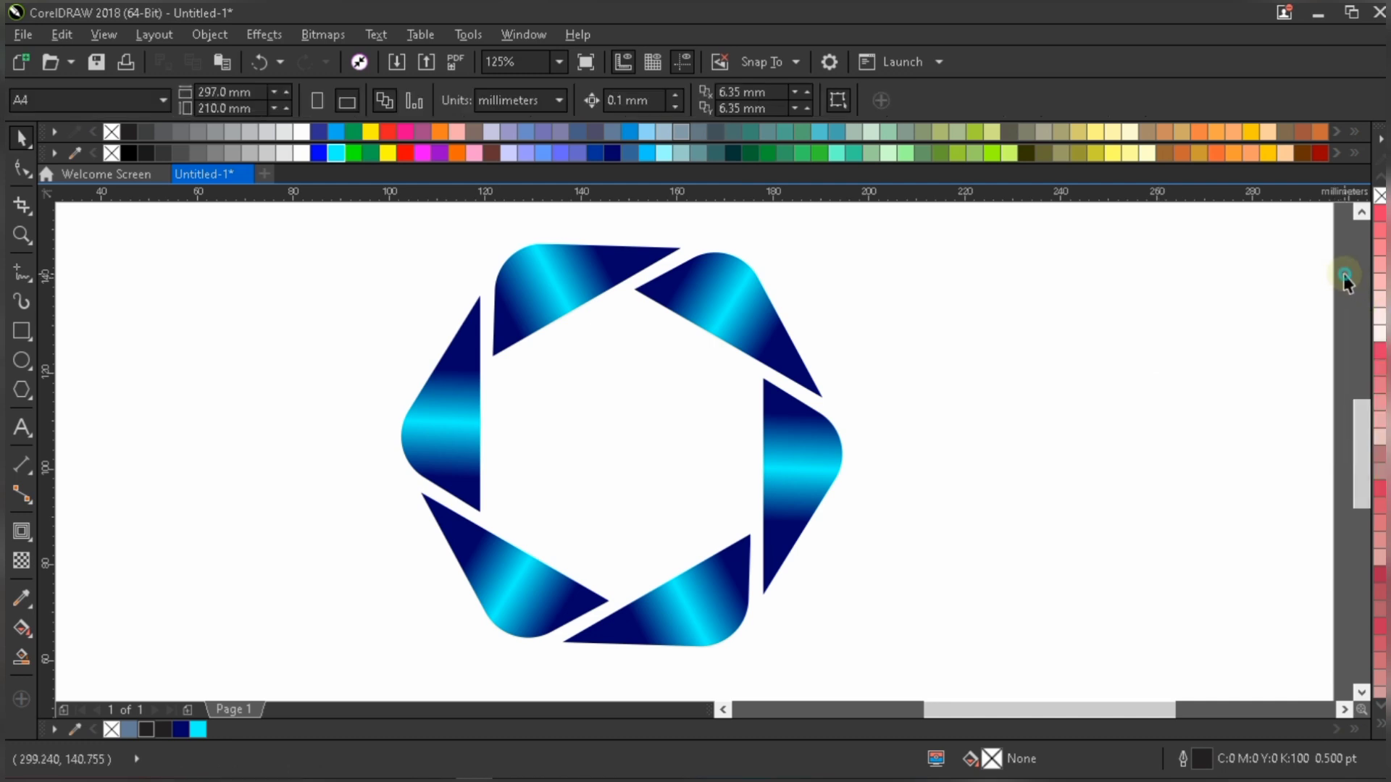
pyautogui.rightClick(1345, 277)
pyautogui.click(996, 441)
pyautogui.scroll(-1, 997, 433)
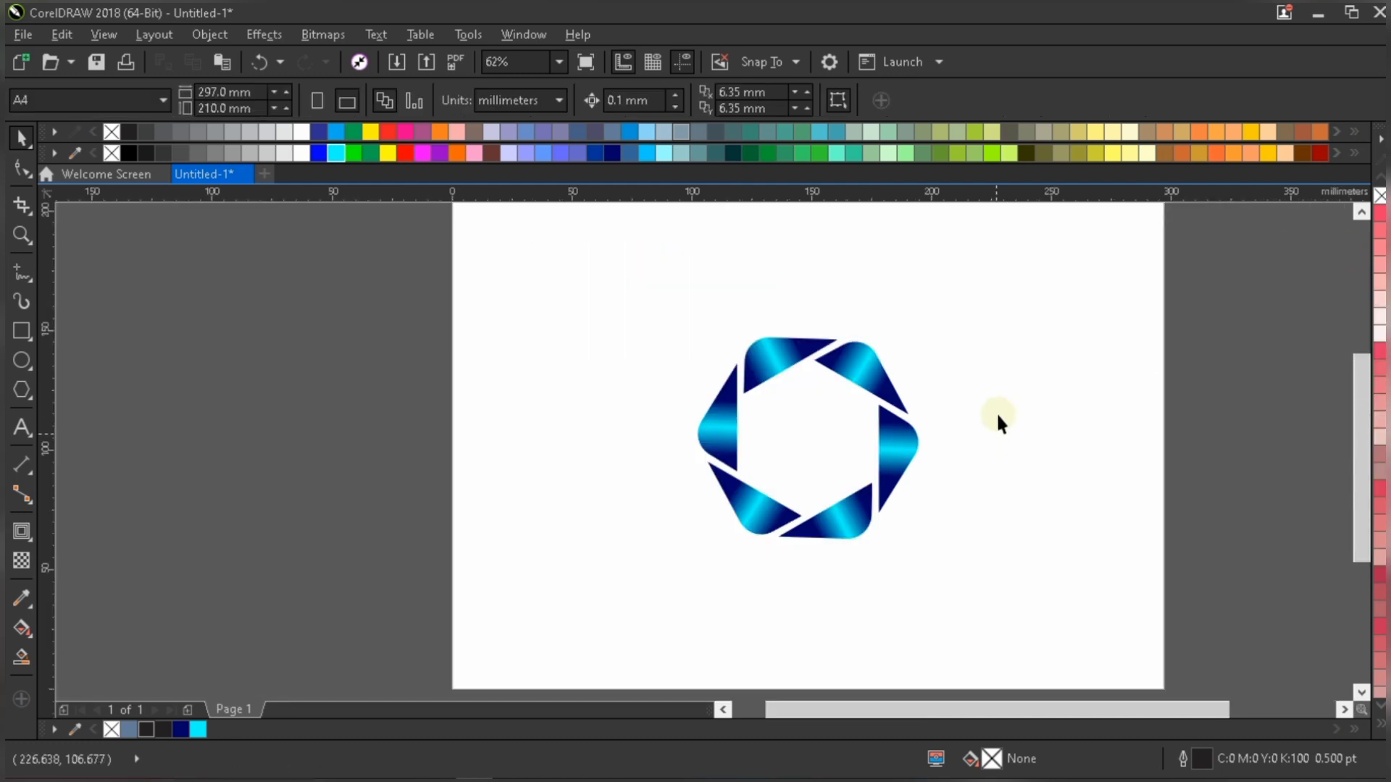
pyautogui.scroll(1, 887, 434)
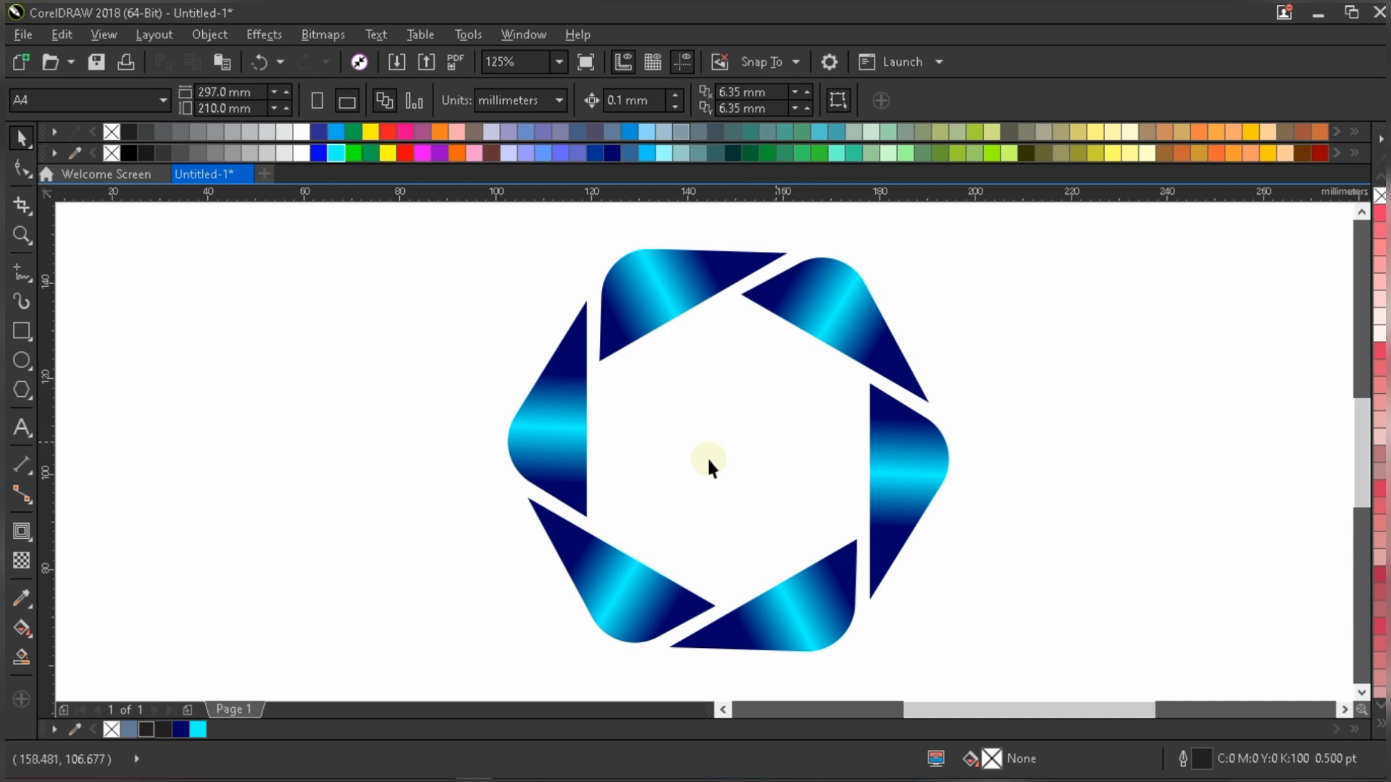
pyautogui.scroll(-3, 664, 434)
pyautogui.scroll(2, 694, 439)
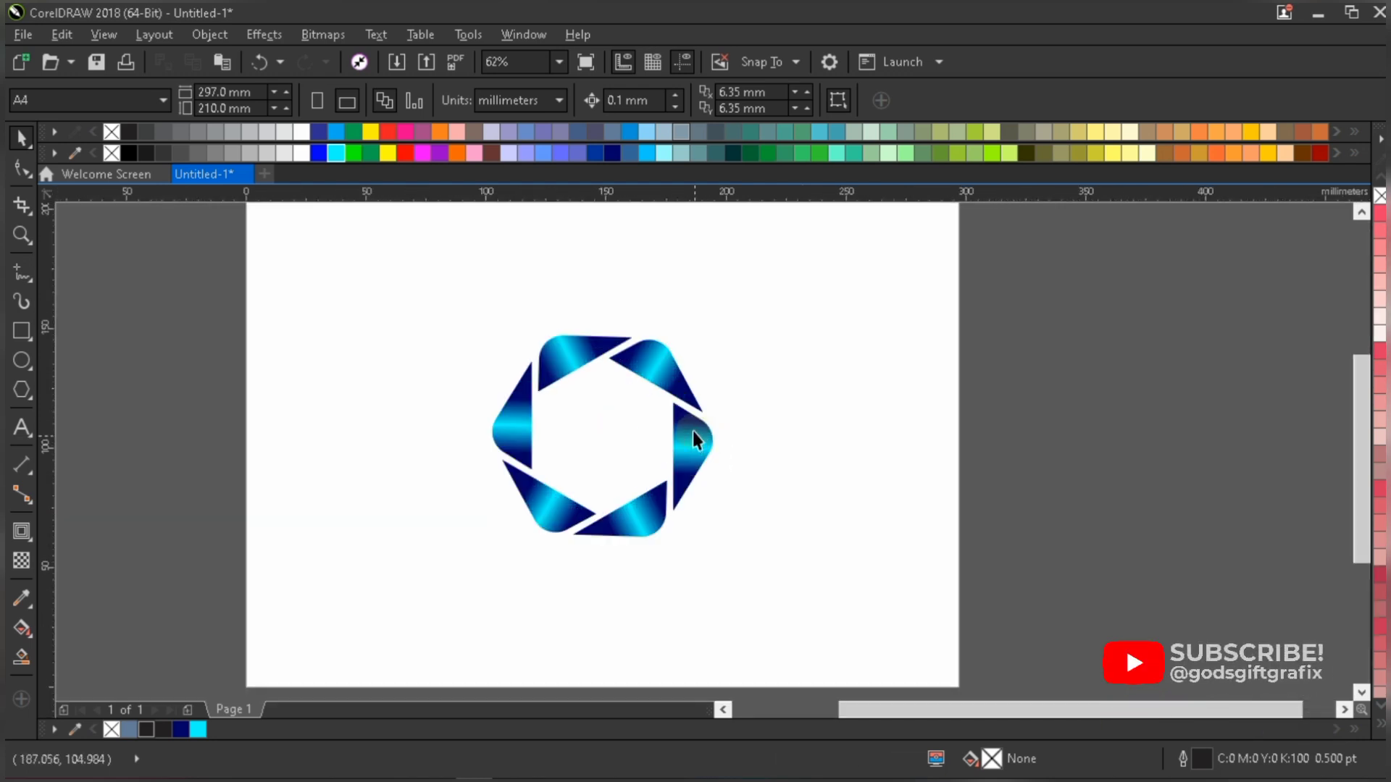
pyautogui.rightClick(1022, 426)
pyautogui.click(1036, 426)
pyautogui.click(1032, 426)
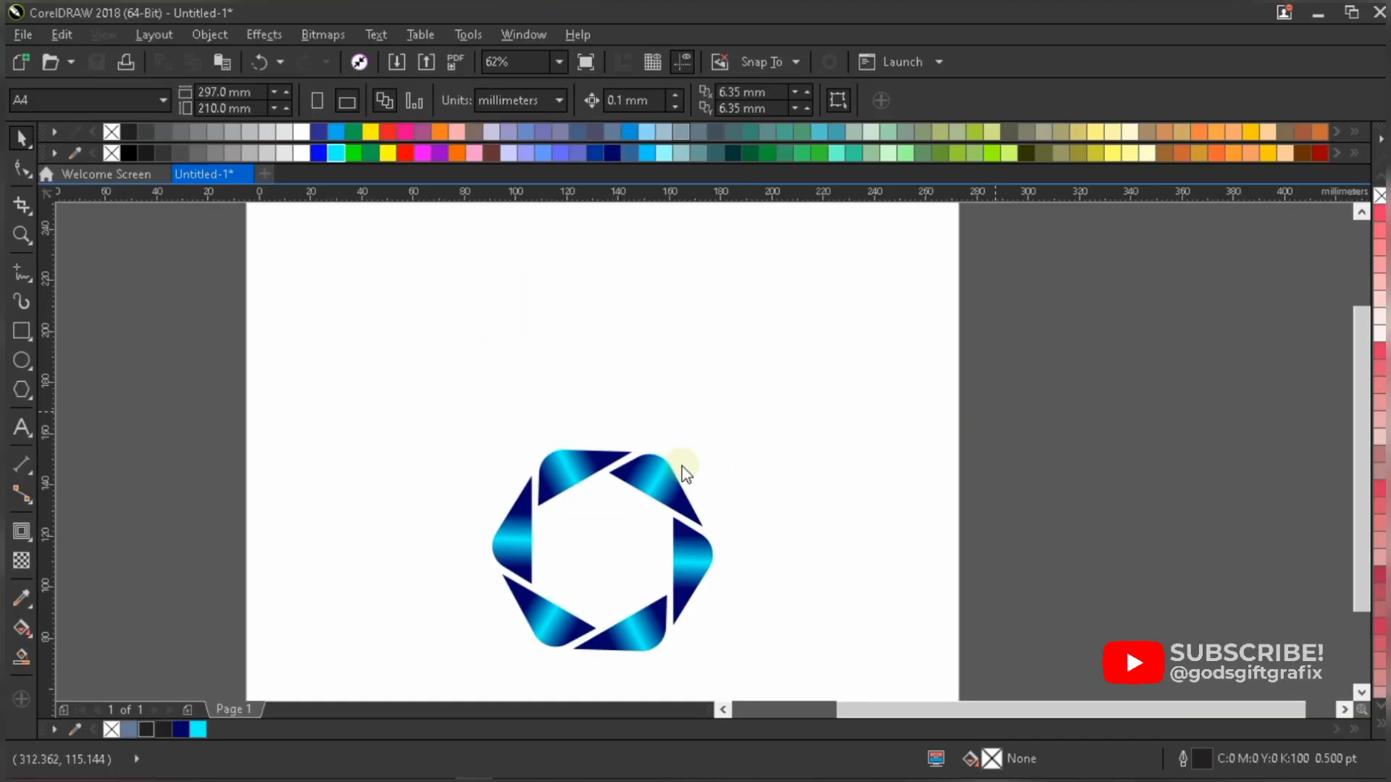
# Scale the grouped hexagonal logo proportionally to 54% and move it to the upper-left area of the page
pyautogui.click(664, 378)
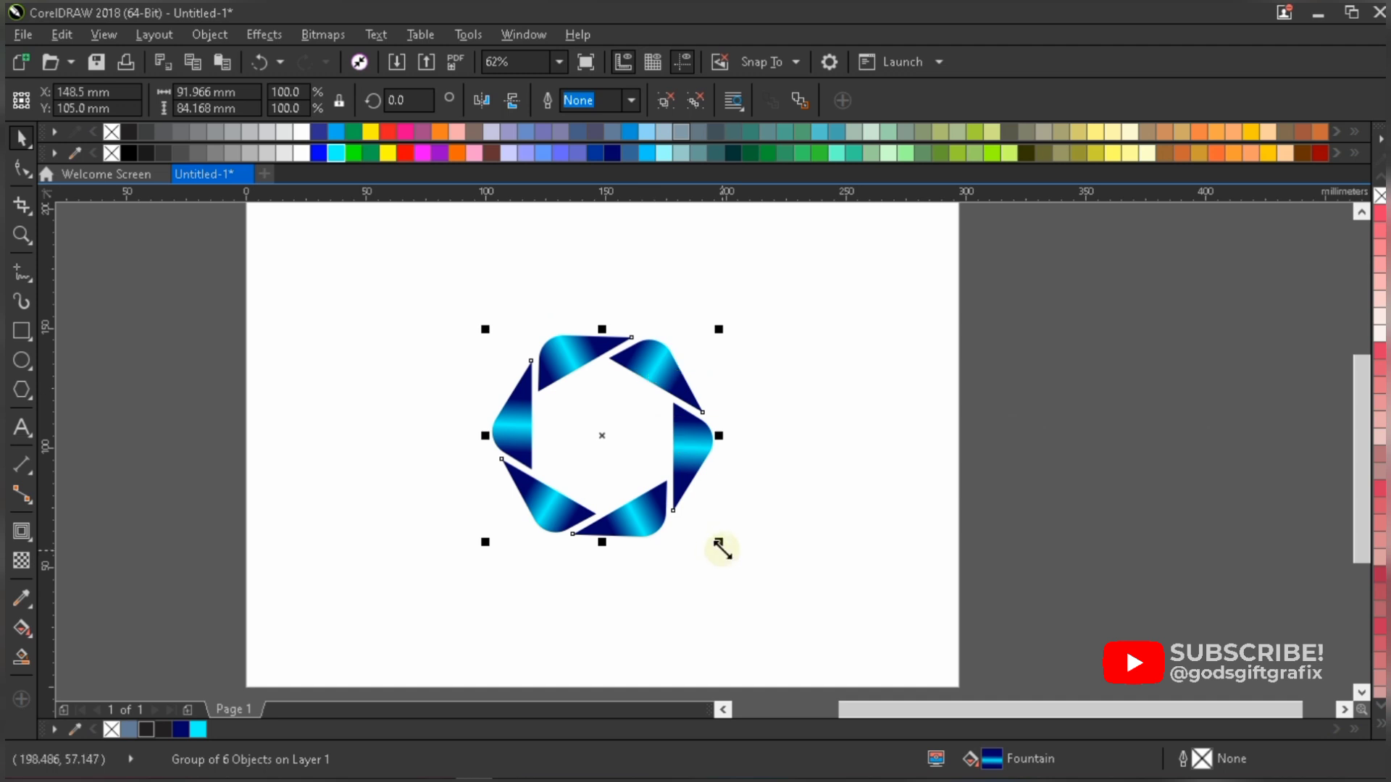
pyautogui.moveTo(720, 543); pyautogui.dragTo(618, 456)
pyautogui.click(466, 332)
pyautogui.moveTo(528, 385); pyautogui.dragTo(435, 359)
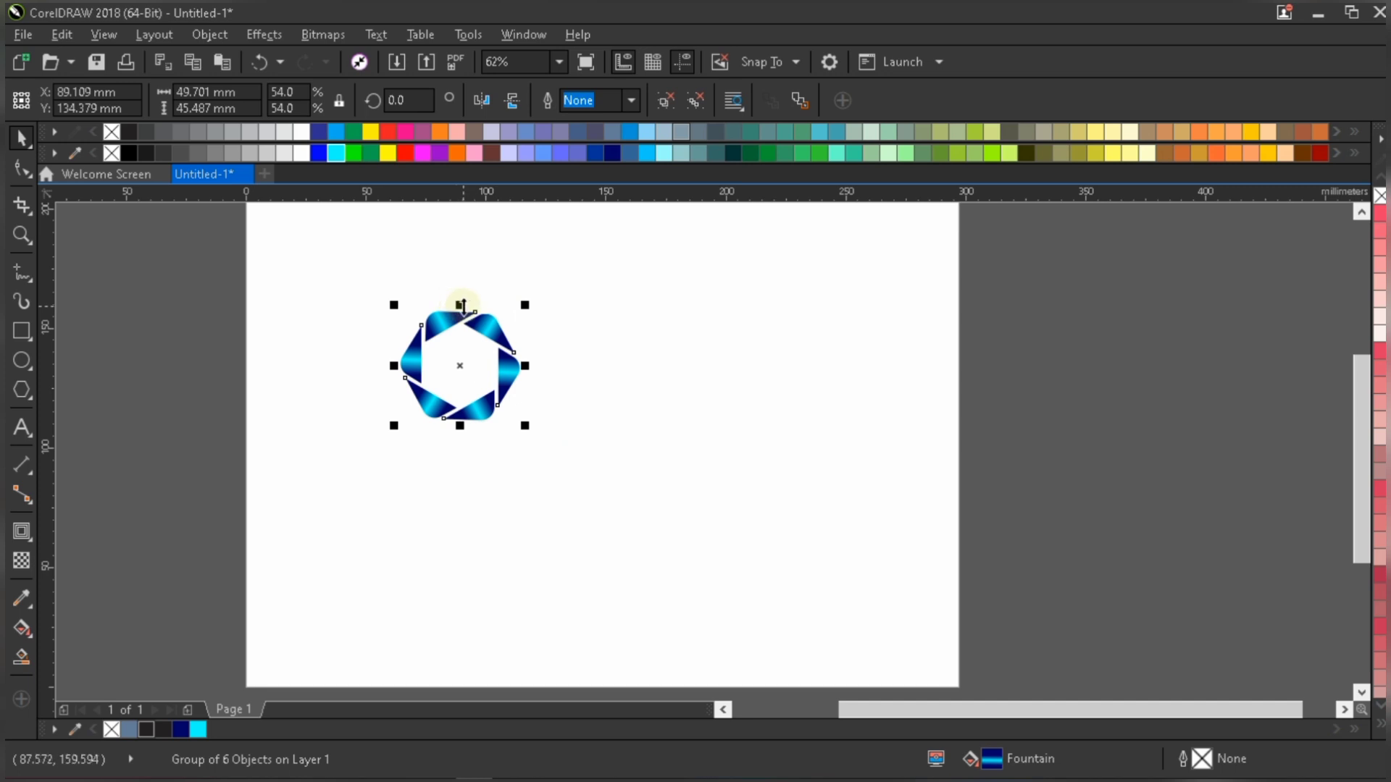
# Create a vertically mirrored copy of the small logo directly below the original, touching its lower edge
pyautogui.scroll(3, 462, 305)
pyautogui.scroll(-2, 563, 299)
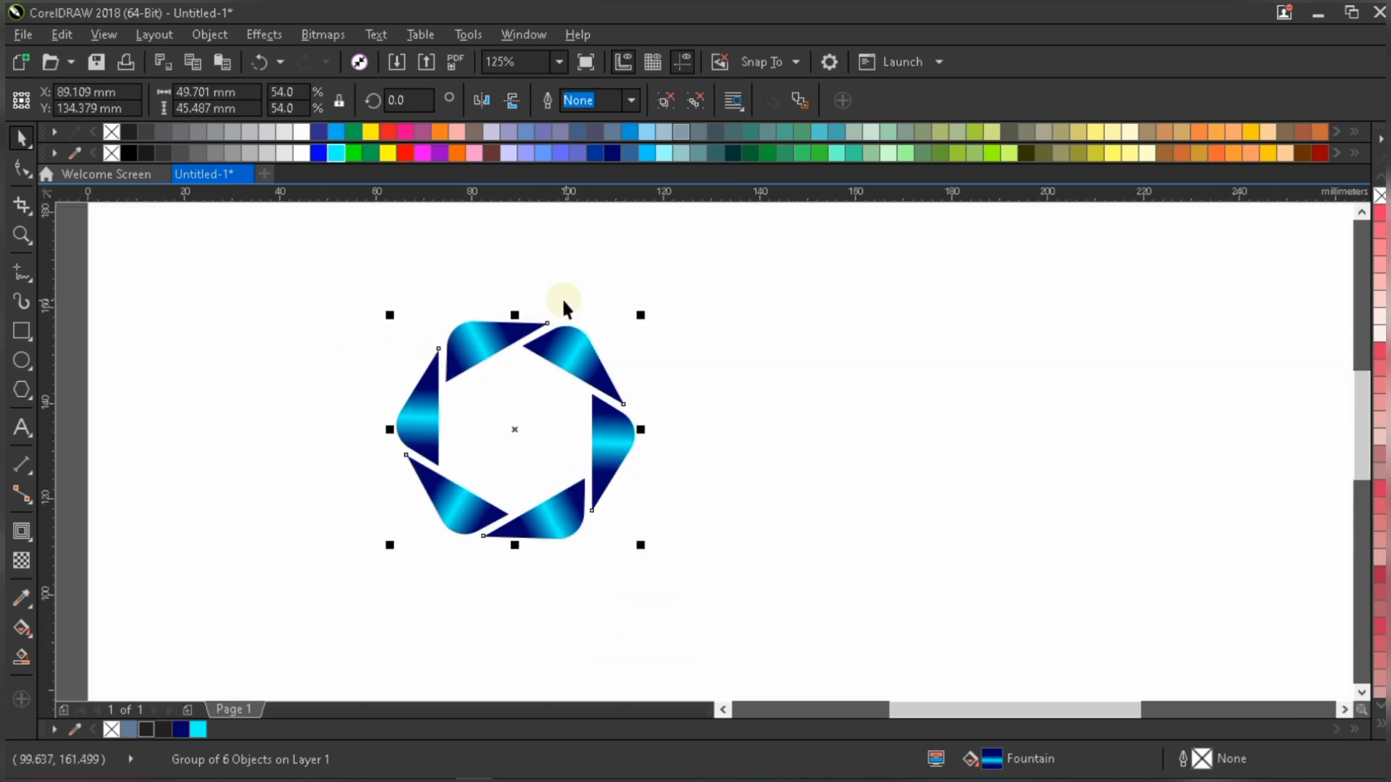
pyautogui.scroll(-1, 562, 296)
pyautogui.moveTo(539, 303); pyautogui.dragTo(549, 442)
pyautogui.scroll(-1, 549, 442)
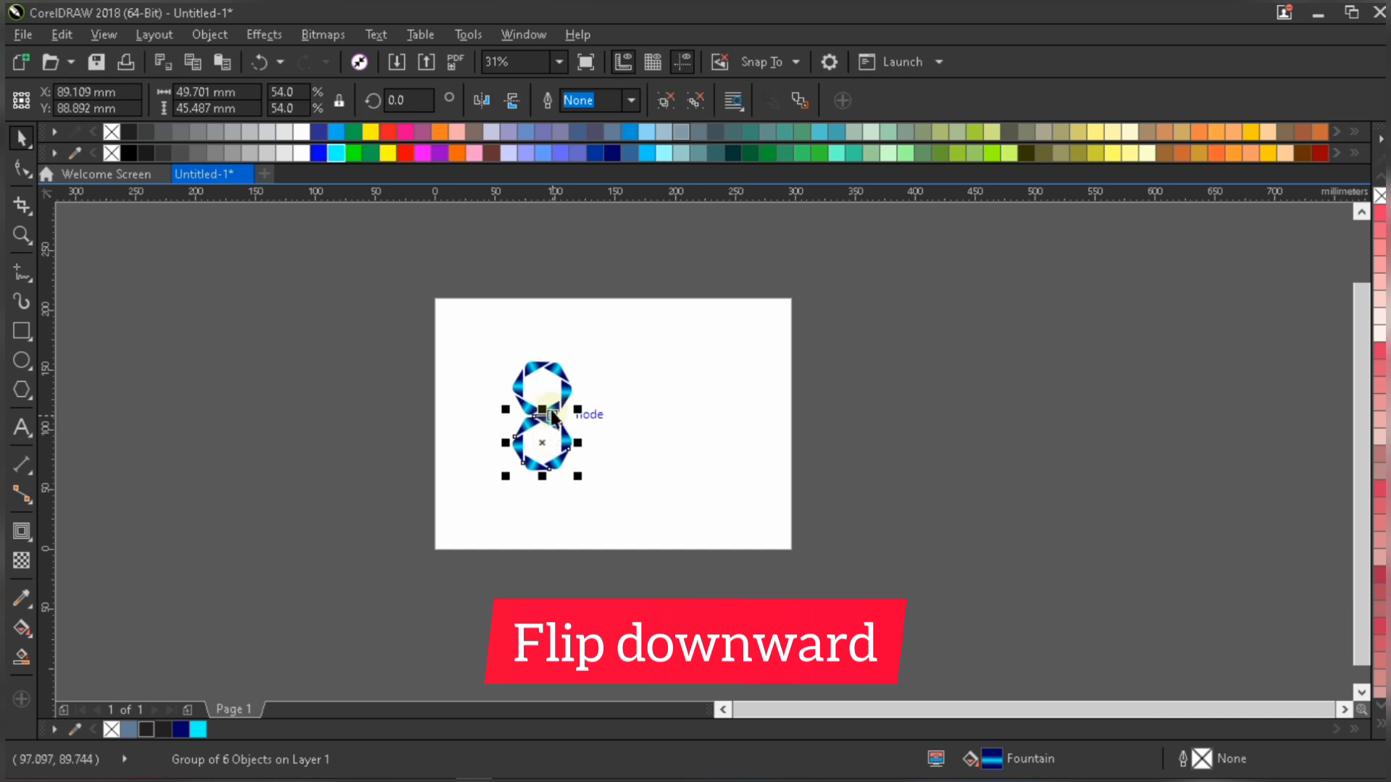
# Select both stacked logos and make two successive horizontally mirrored copies to the right, forming three columns, and clear the selection
pyautogui.scroll(1, 550, 398)
pyautogui.keyDown('shift'); pyautogui.click(518, 347); pyautogui.keyUp('shift')
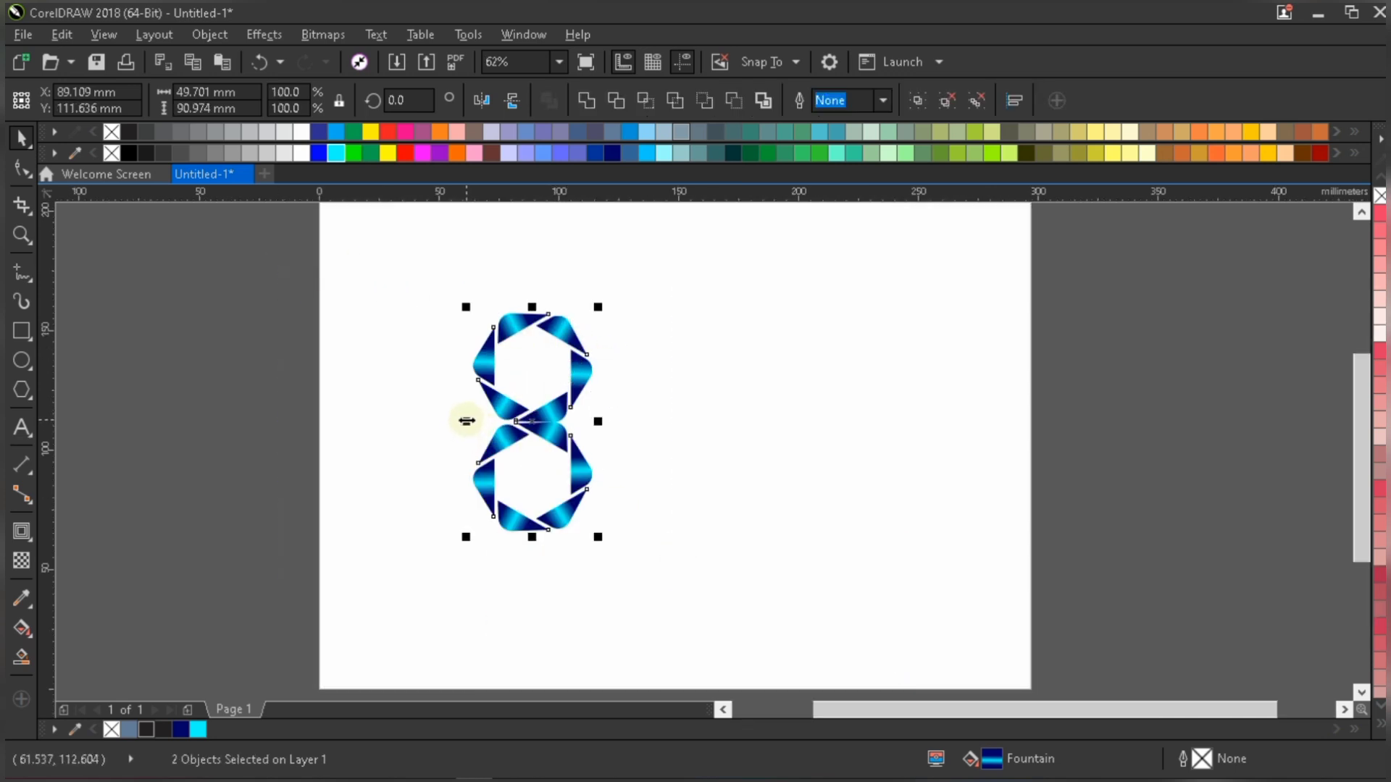
pyautogui.moveTo(466, 421); pyautogui.dragTo(740, 420)
pyautogui.rightClick(633, 430)
pyautogui.rightClick(740, 420)
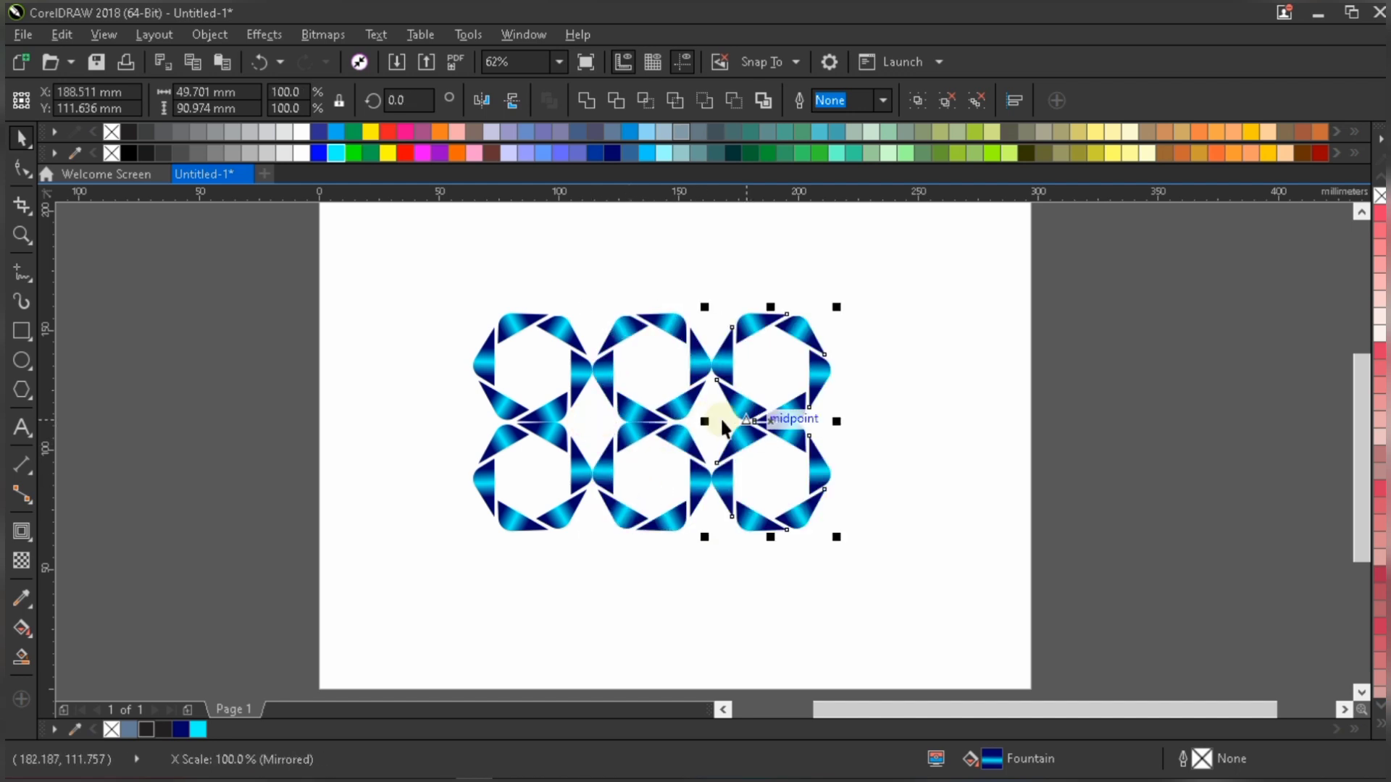
pyautogui.scroll(-1, 720, 420)
pyautogui.click(948, 408)
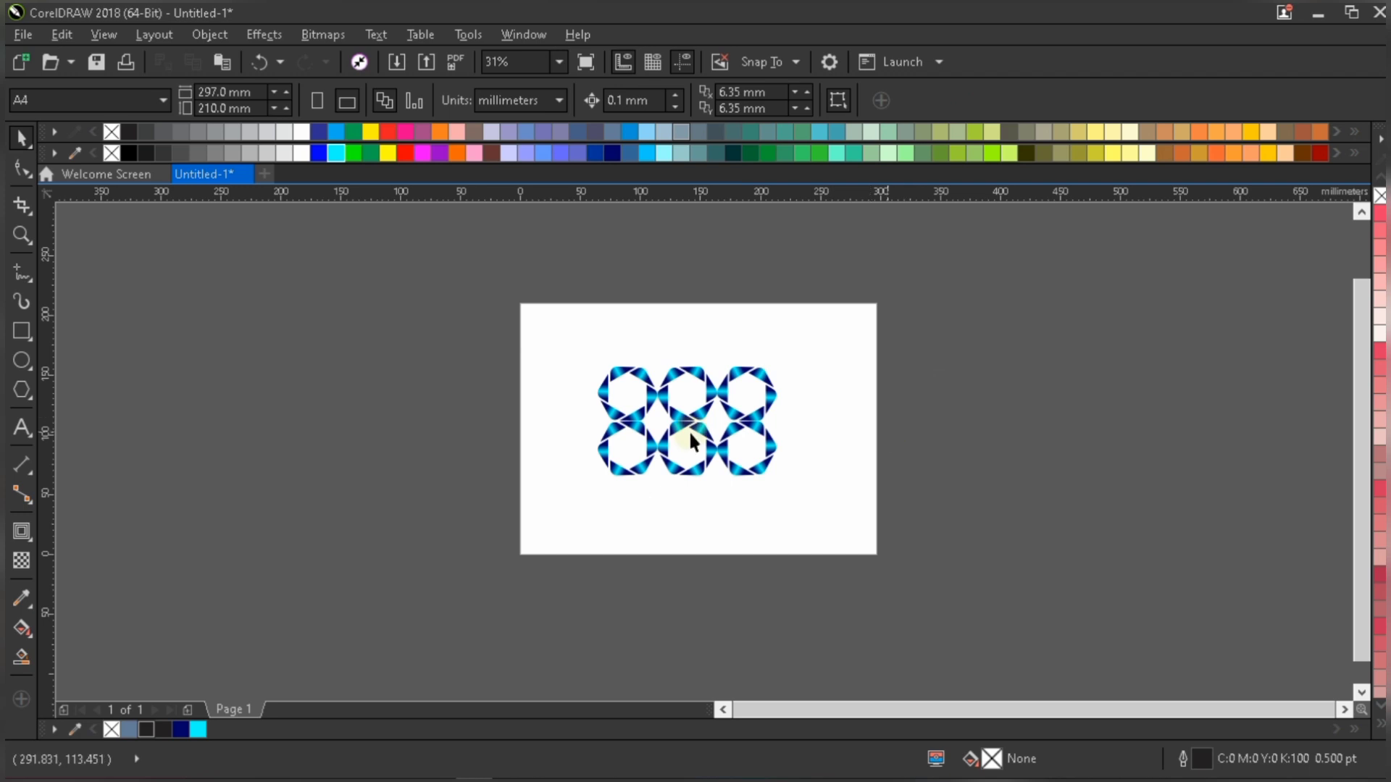
# Select the lower row of three logos and mirror a copy of it downward to form a third row
pyautogui.scroll(1, 731, 464)
pyautogui.moveTo(410, 575); pyautogui.dragTo(658, 540)
pyautogui.rightClick(658, 539)
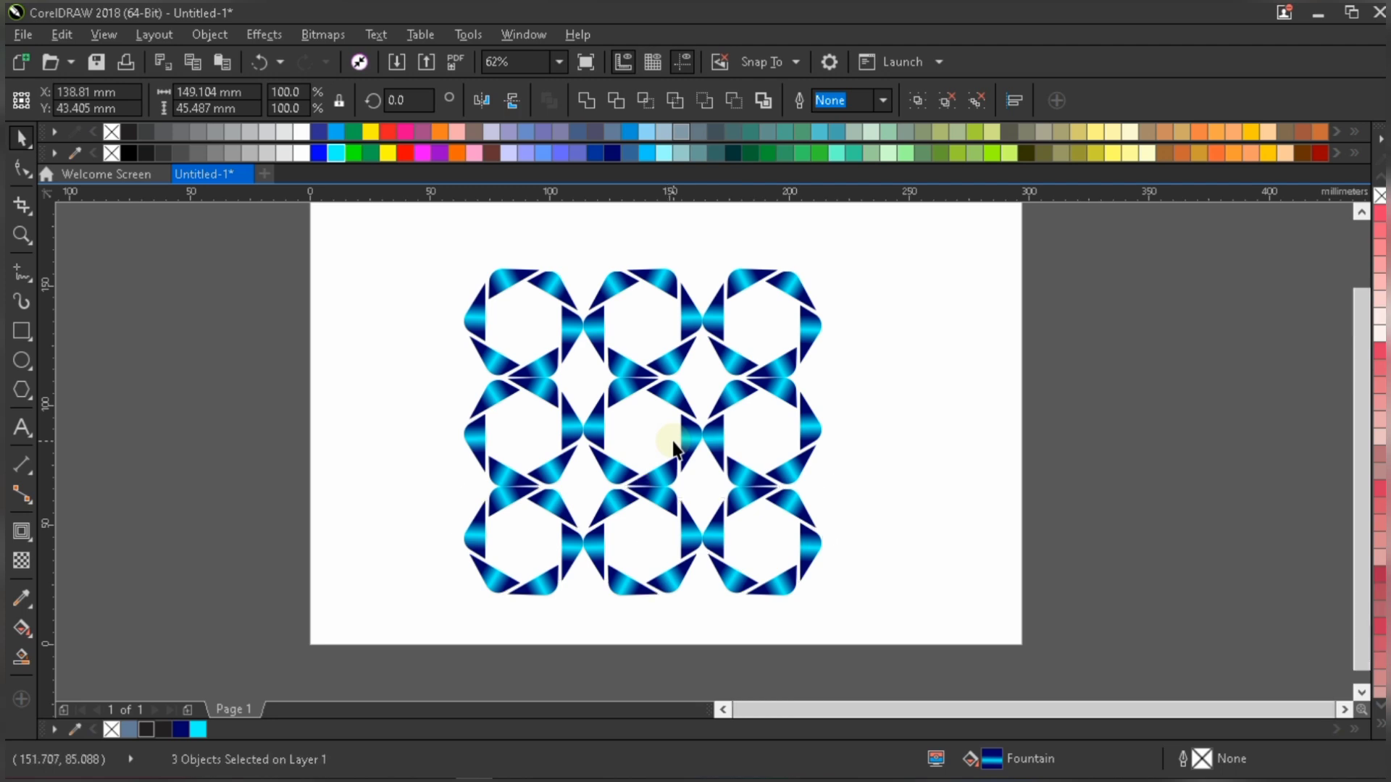
pyautogui.scroll(-1, 677, 446)
pyautogui.scroll(1, 714, 482)
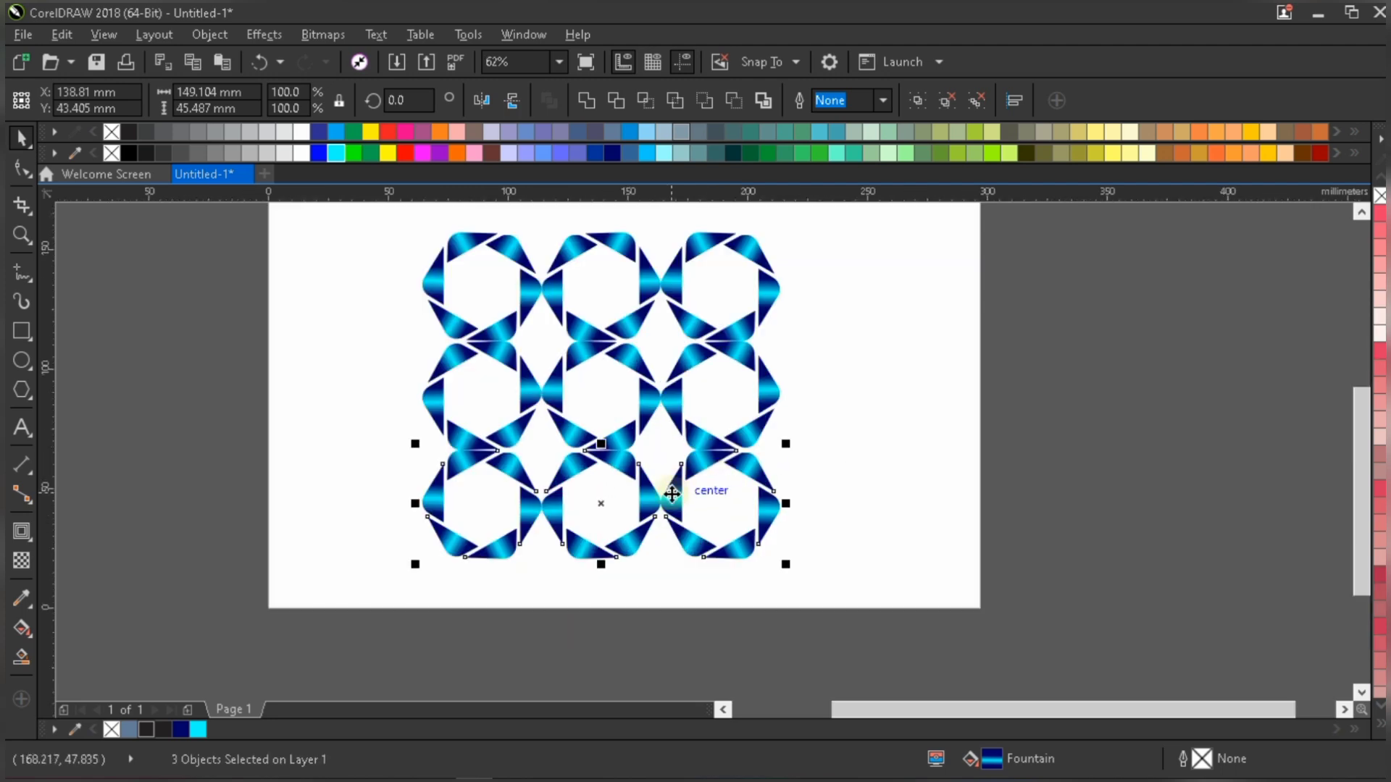
pyautogui.scroll(-1, 694, 431)
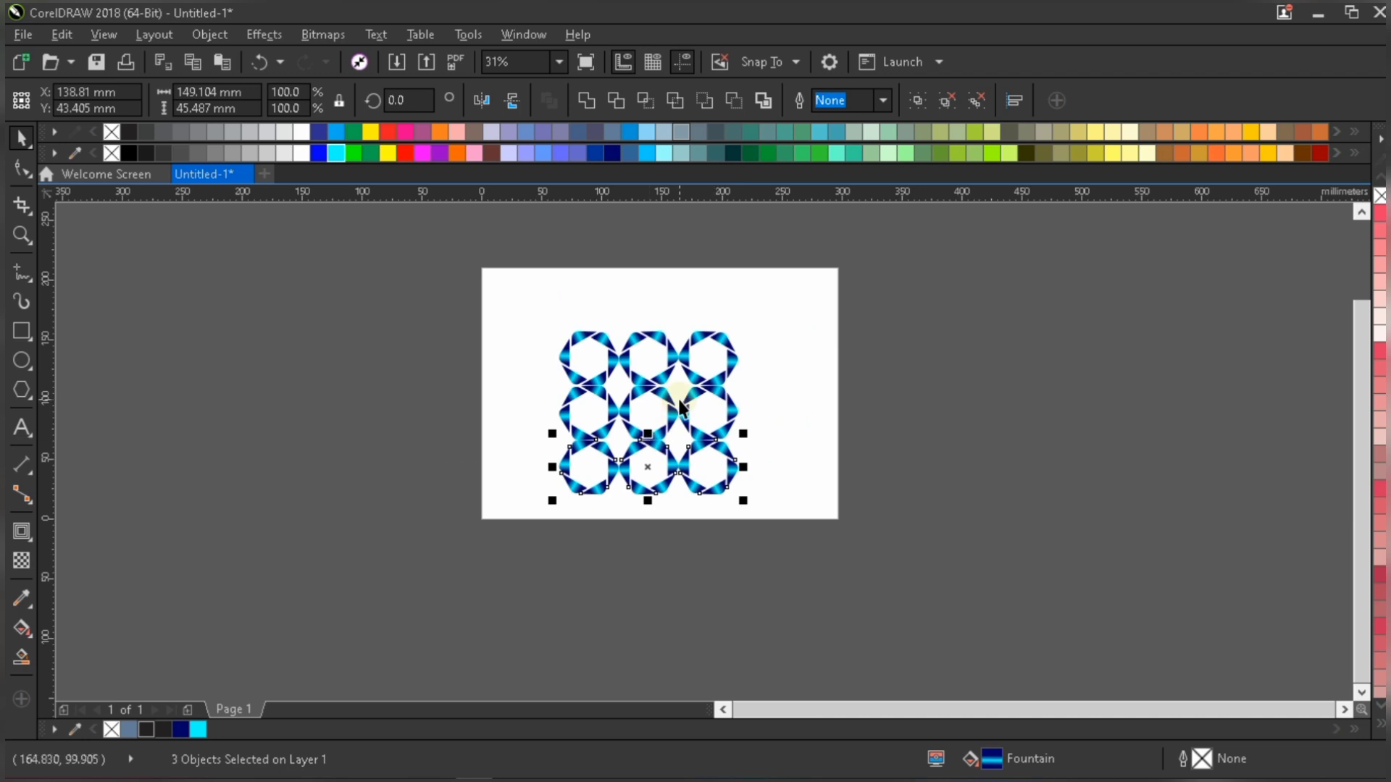
pyautogui.scroll(1, 679, 405)
pyautogui.scroll(-1, 648, 391)
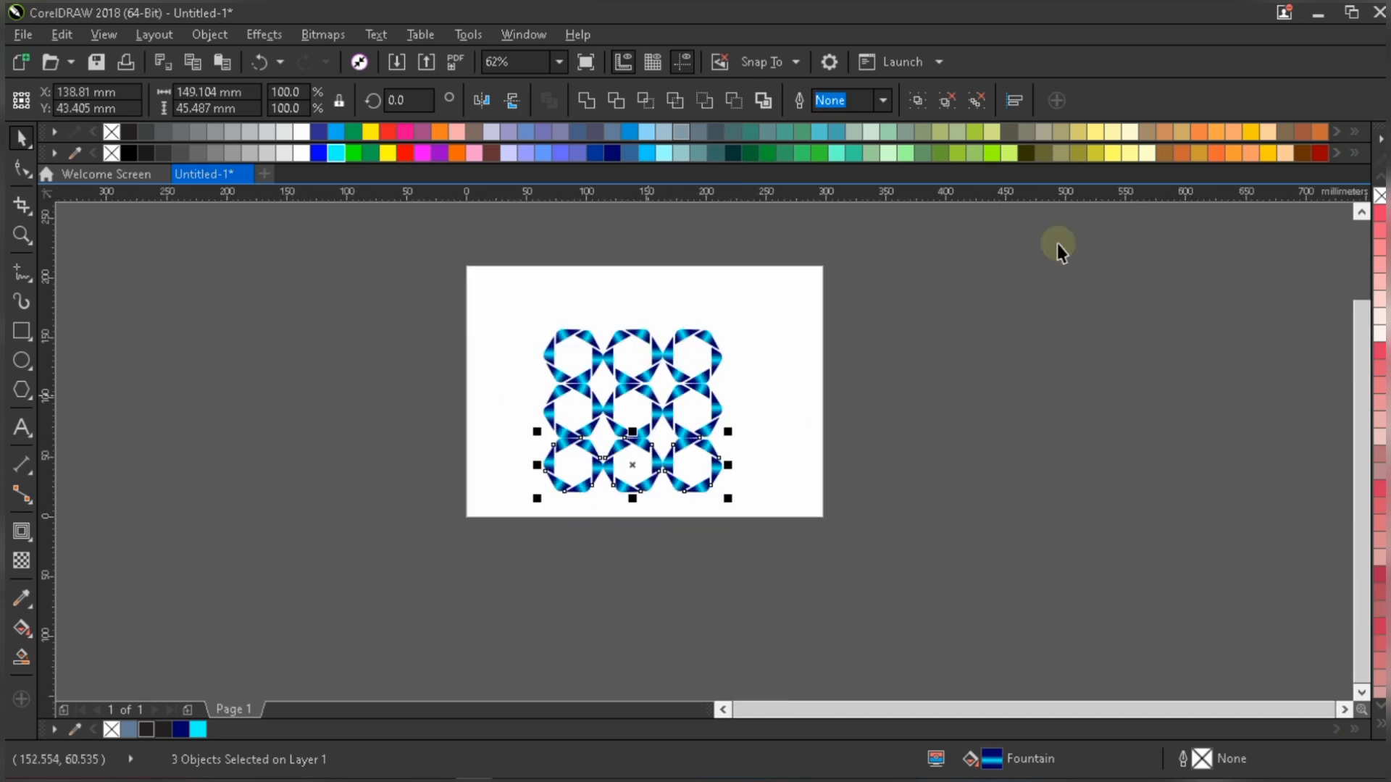
# Group all nine logos of the three-by-three pattern and centre the group on the page
pyautogui.moveTo(910, 275); pyautogui.dragTo(524, 580)
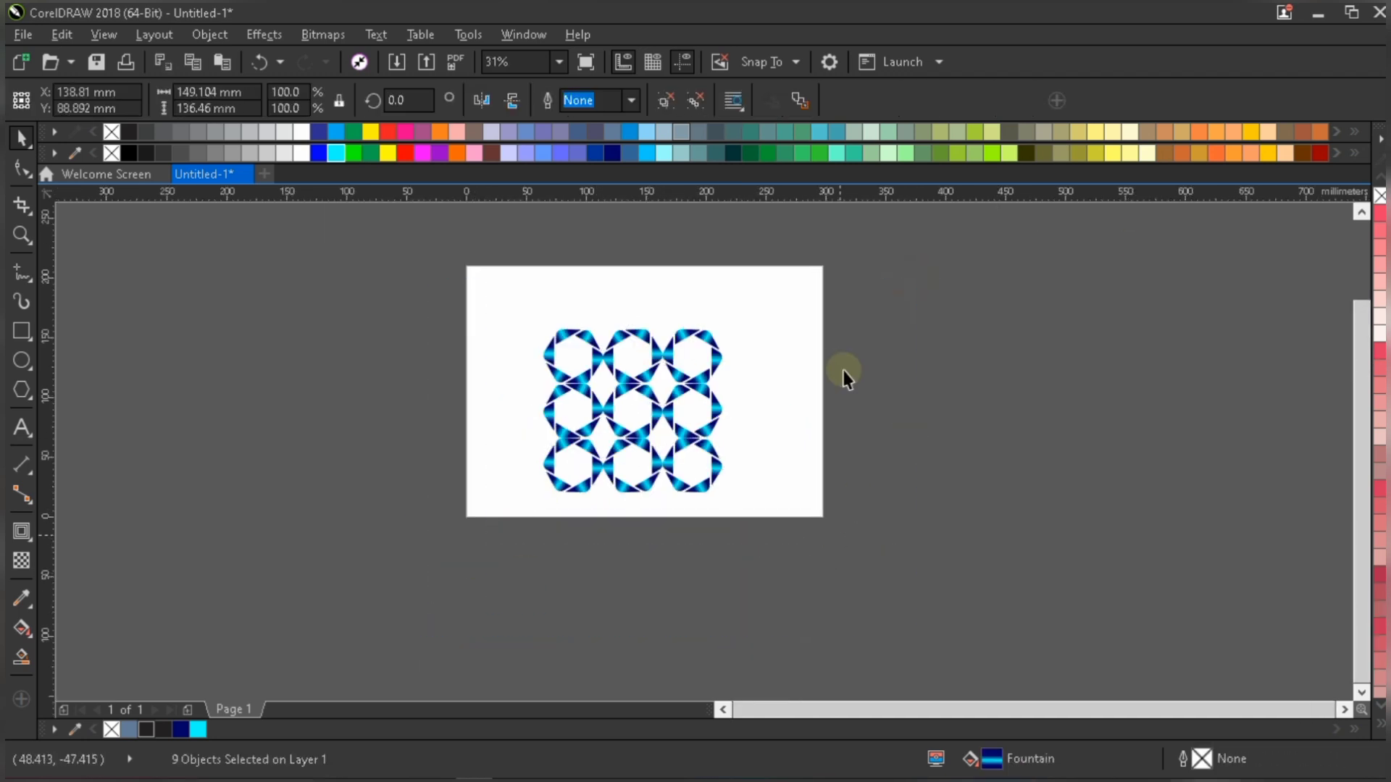
pyautogui.hotkey('ctrl', 'g')
pyautogui.scroll(1, 706, 359)
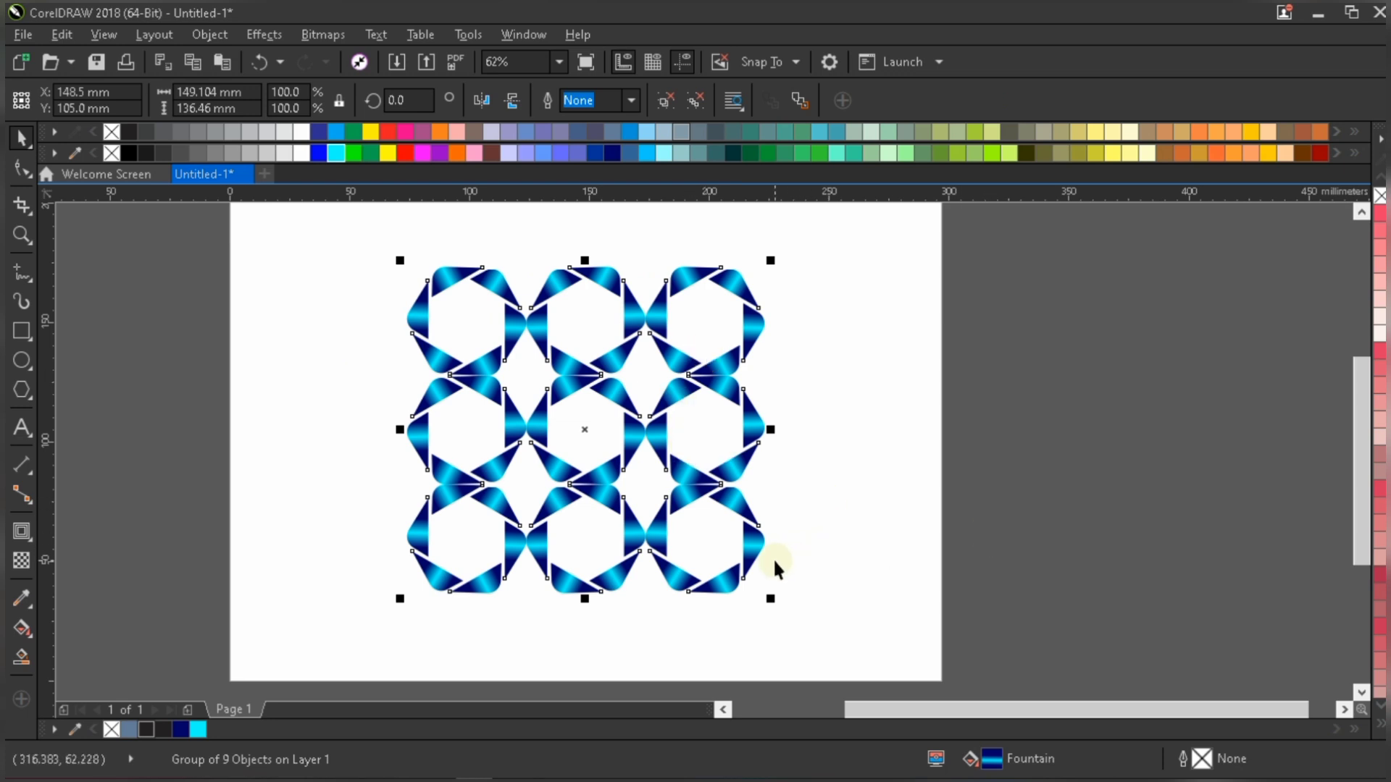
pyautogui.click(1021, 519)
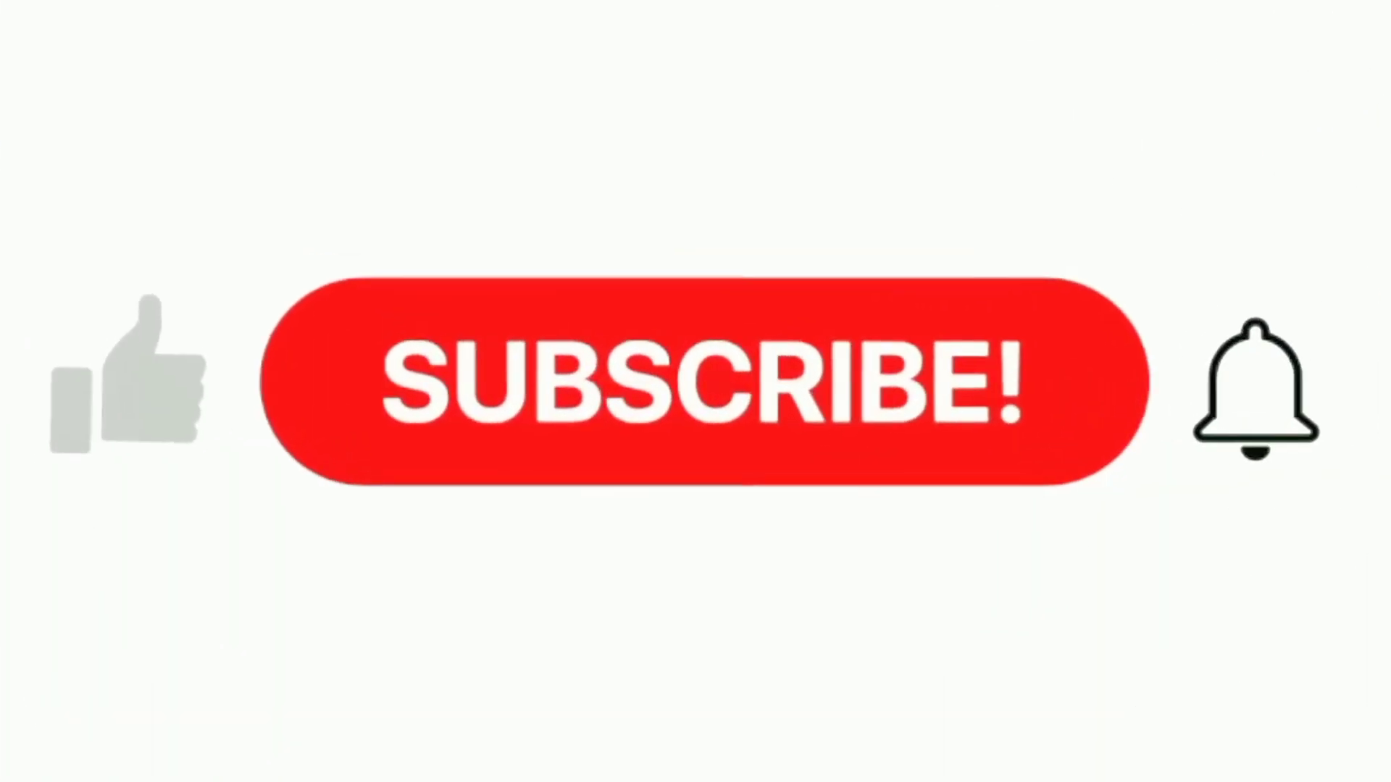